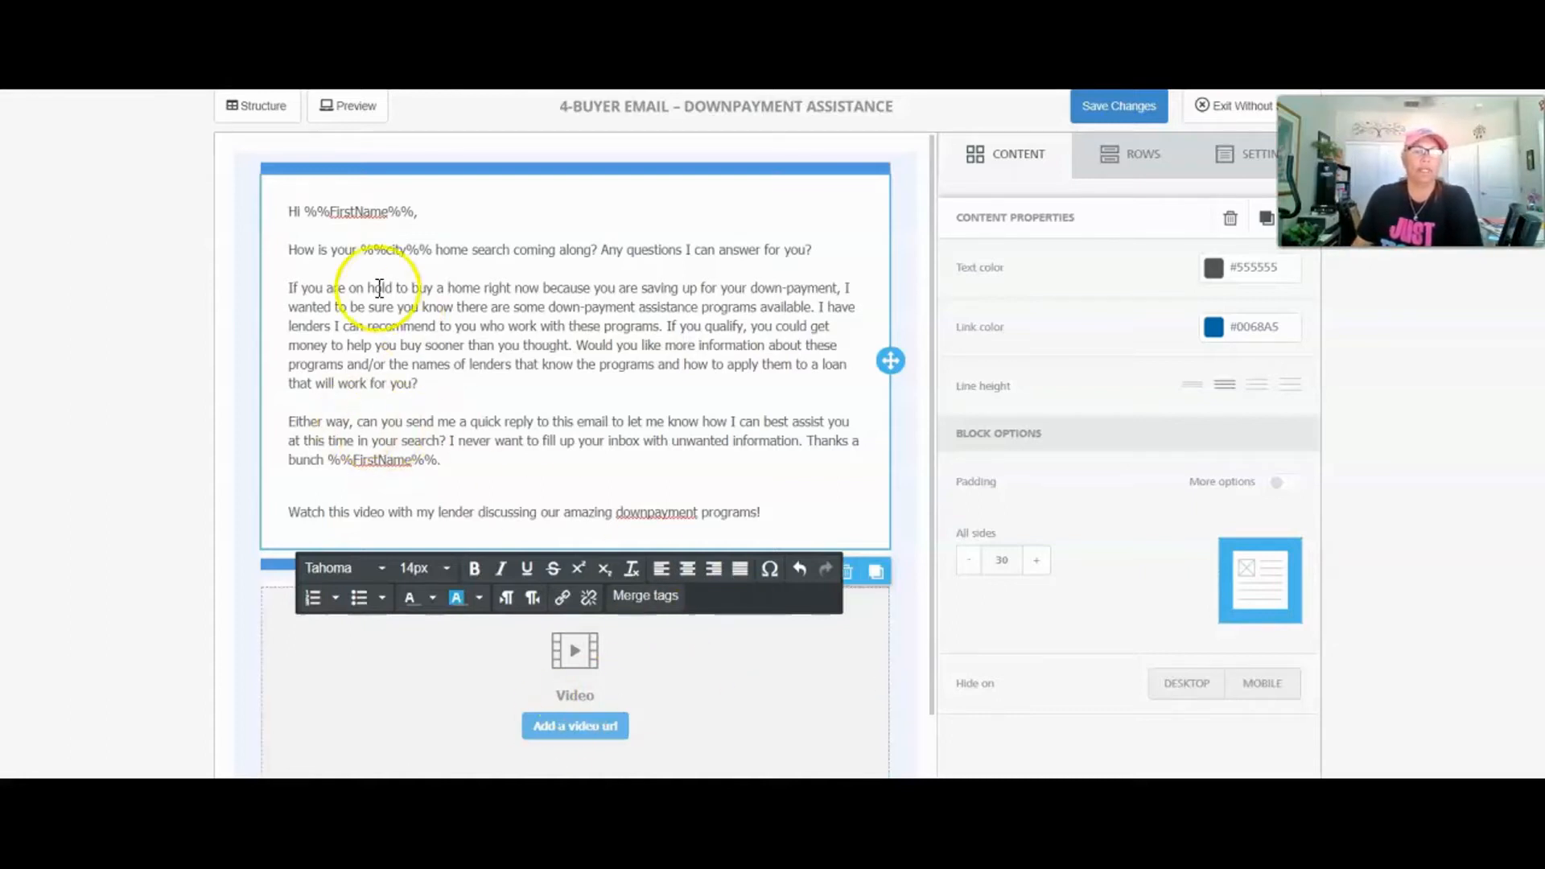
# Step: Inspect the FirstName merge tag in the greeting and the city tag in the second line
pyautogui.moveTo(304, 211); pyautogui.dragTo(417, 211)
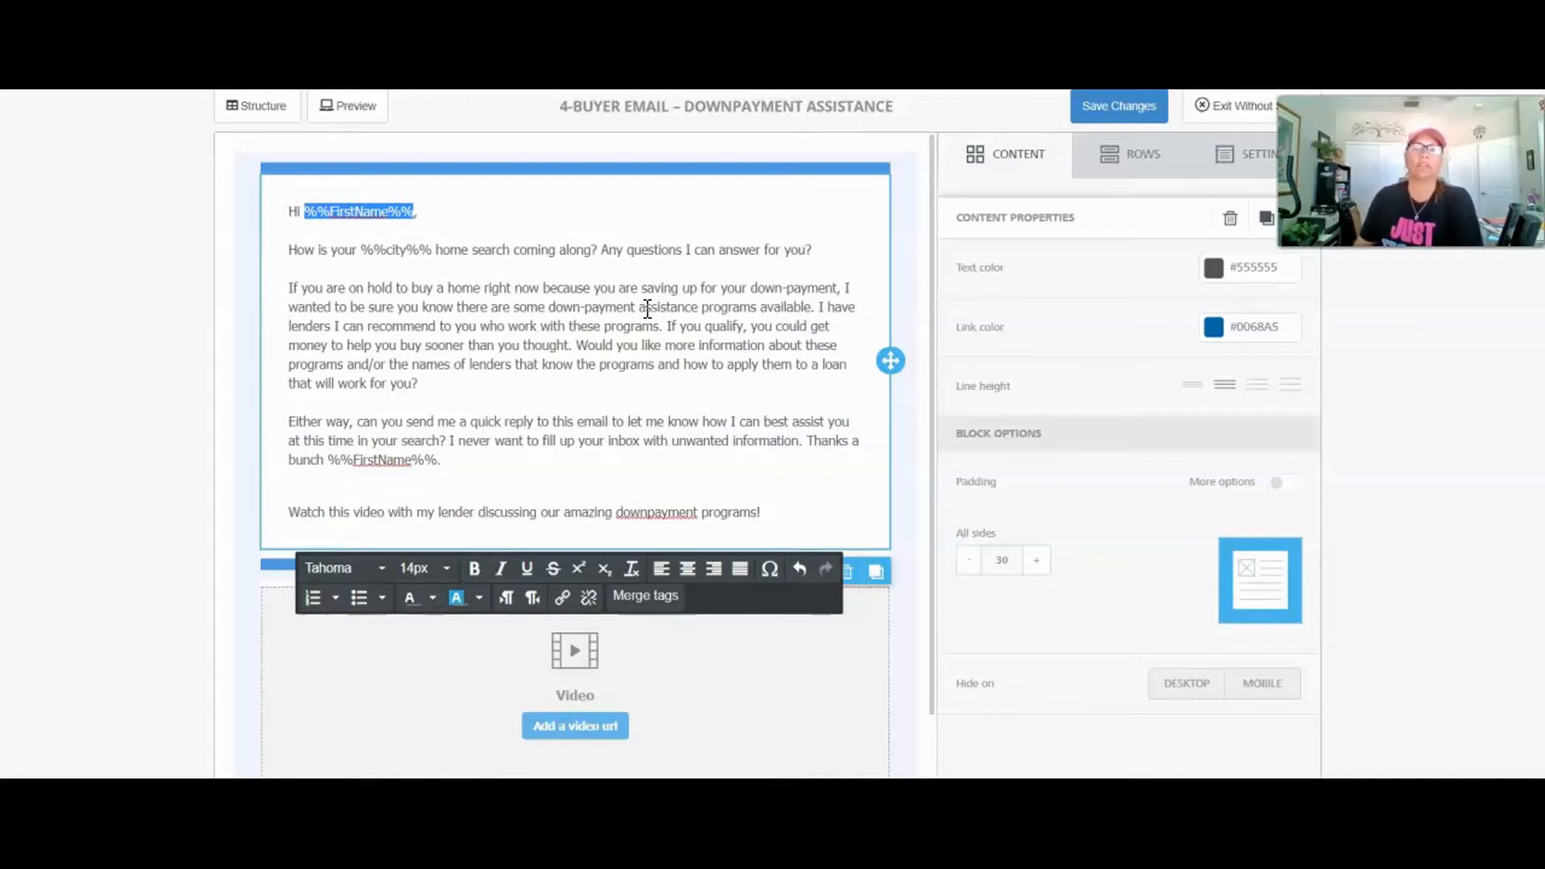
pyautogui.click(714, 352)
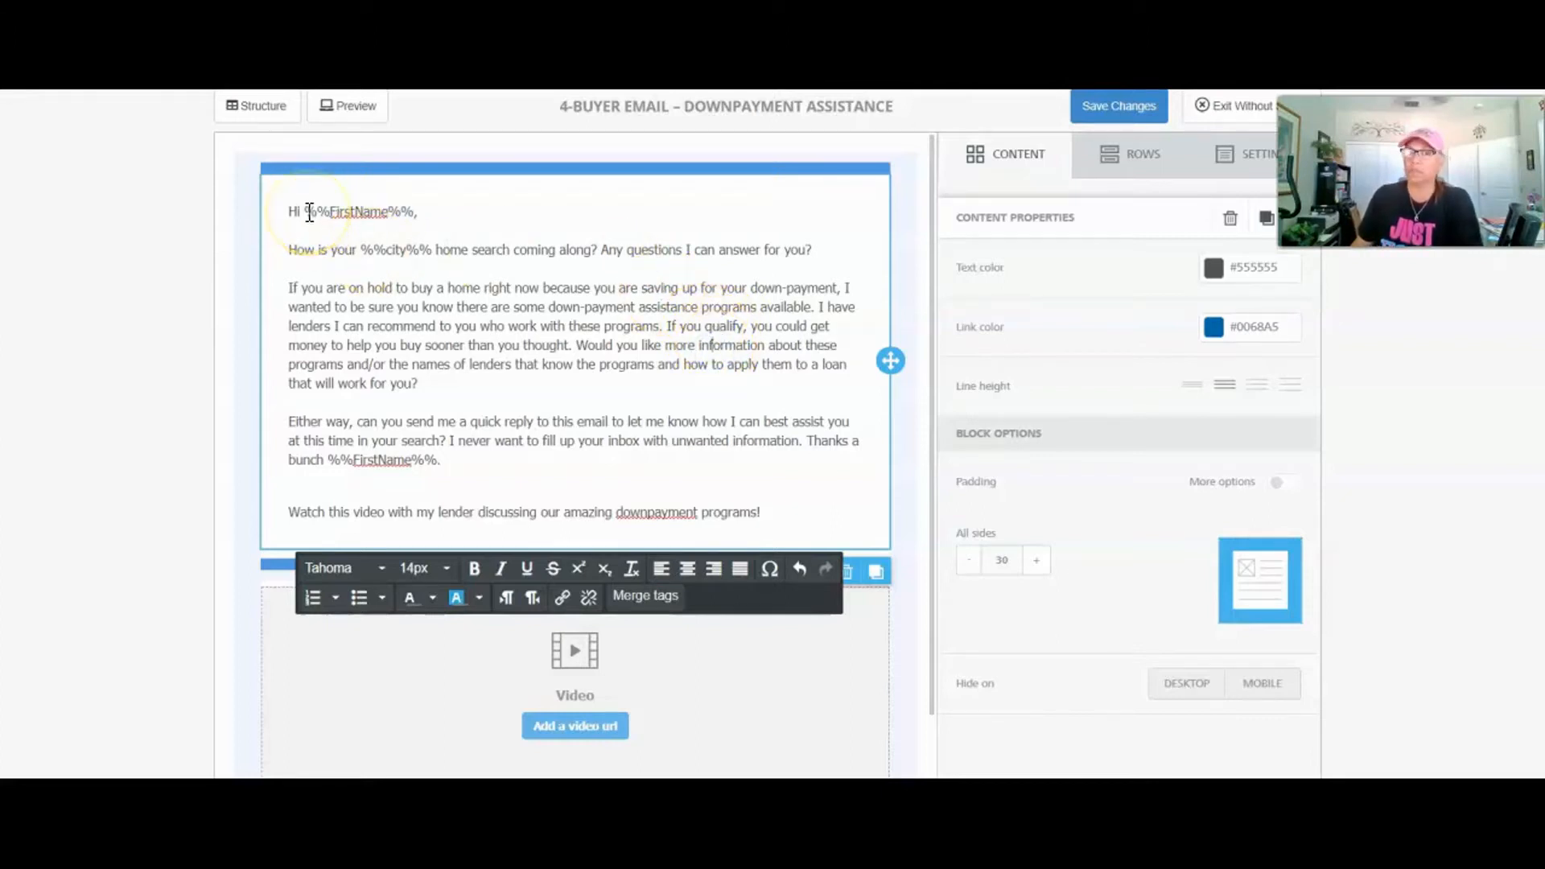
pyautogui.moveTo(307, 212); pyautogui.dragTo(413, 208)
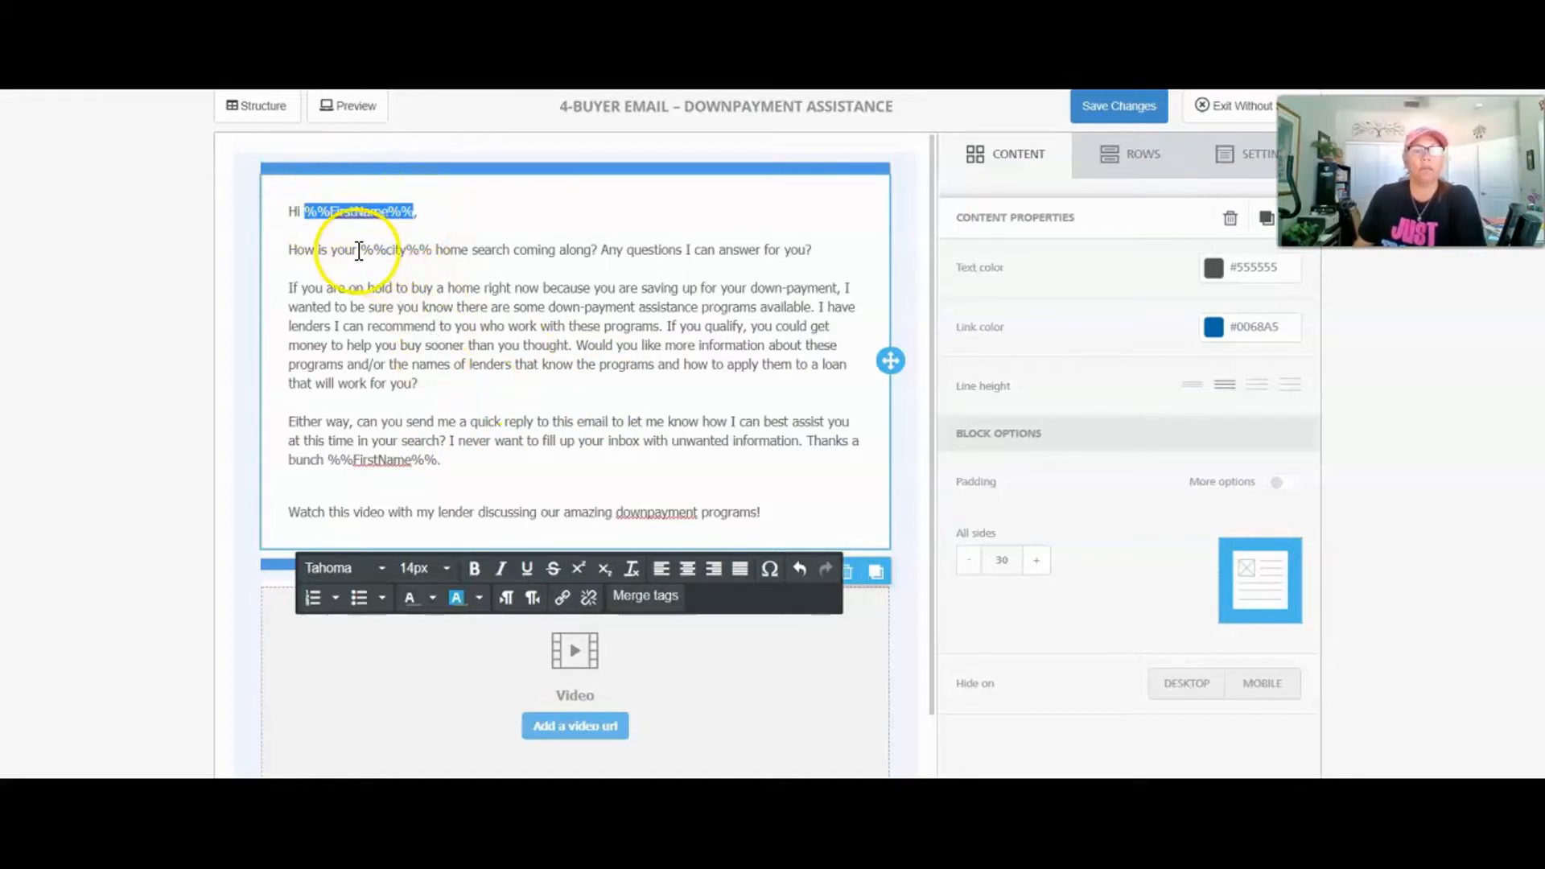
pyautogui.moveTo(362, 250); pyautogui.dragTo(433, 256)
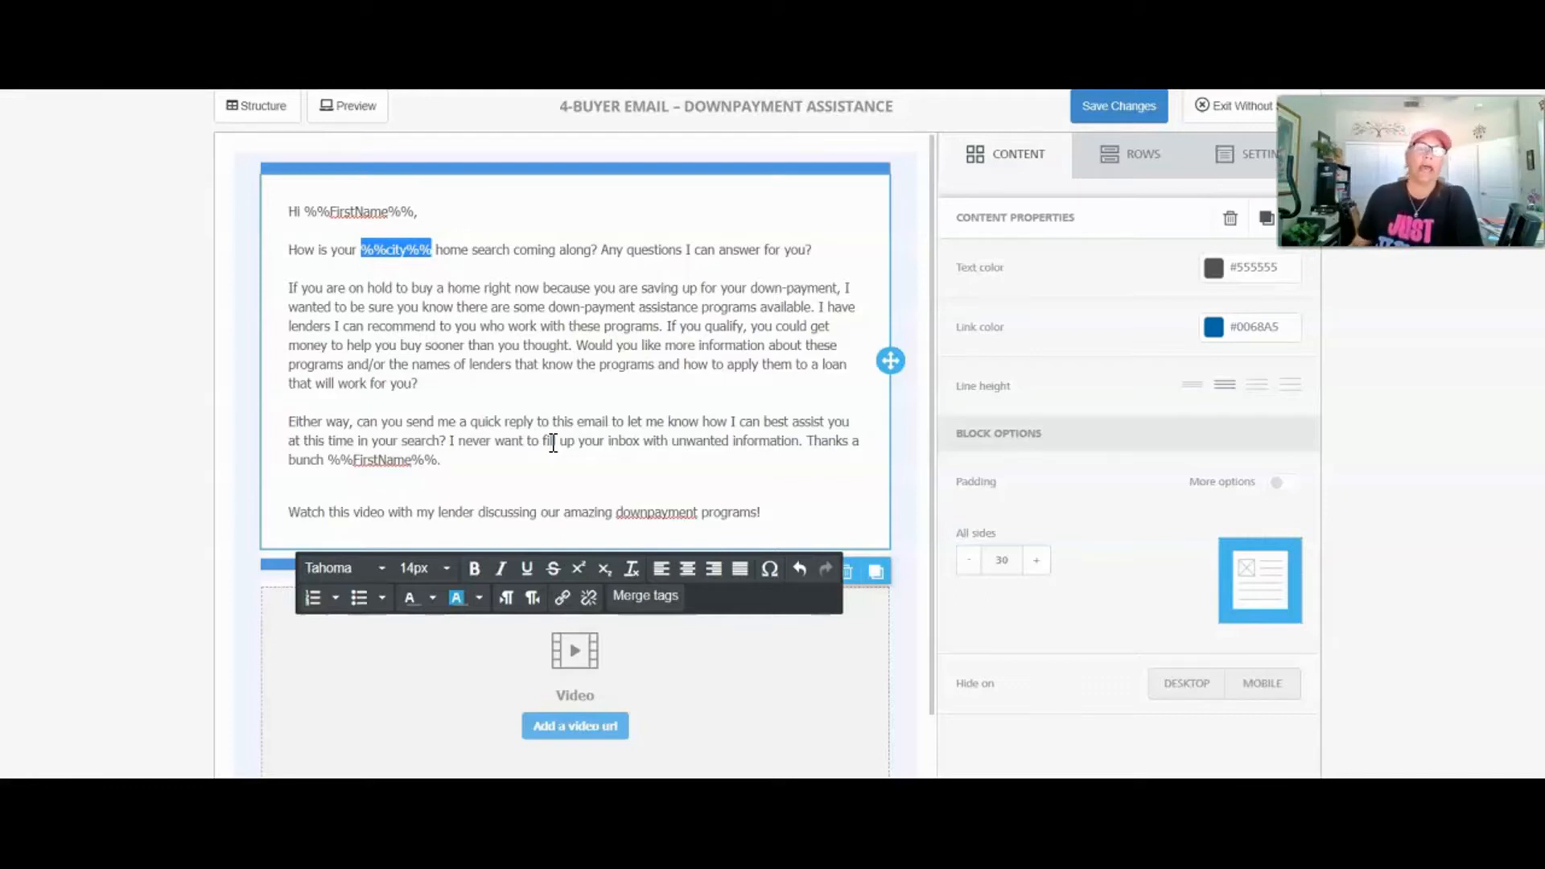
pyautogui.click(415, 288)
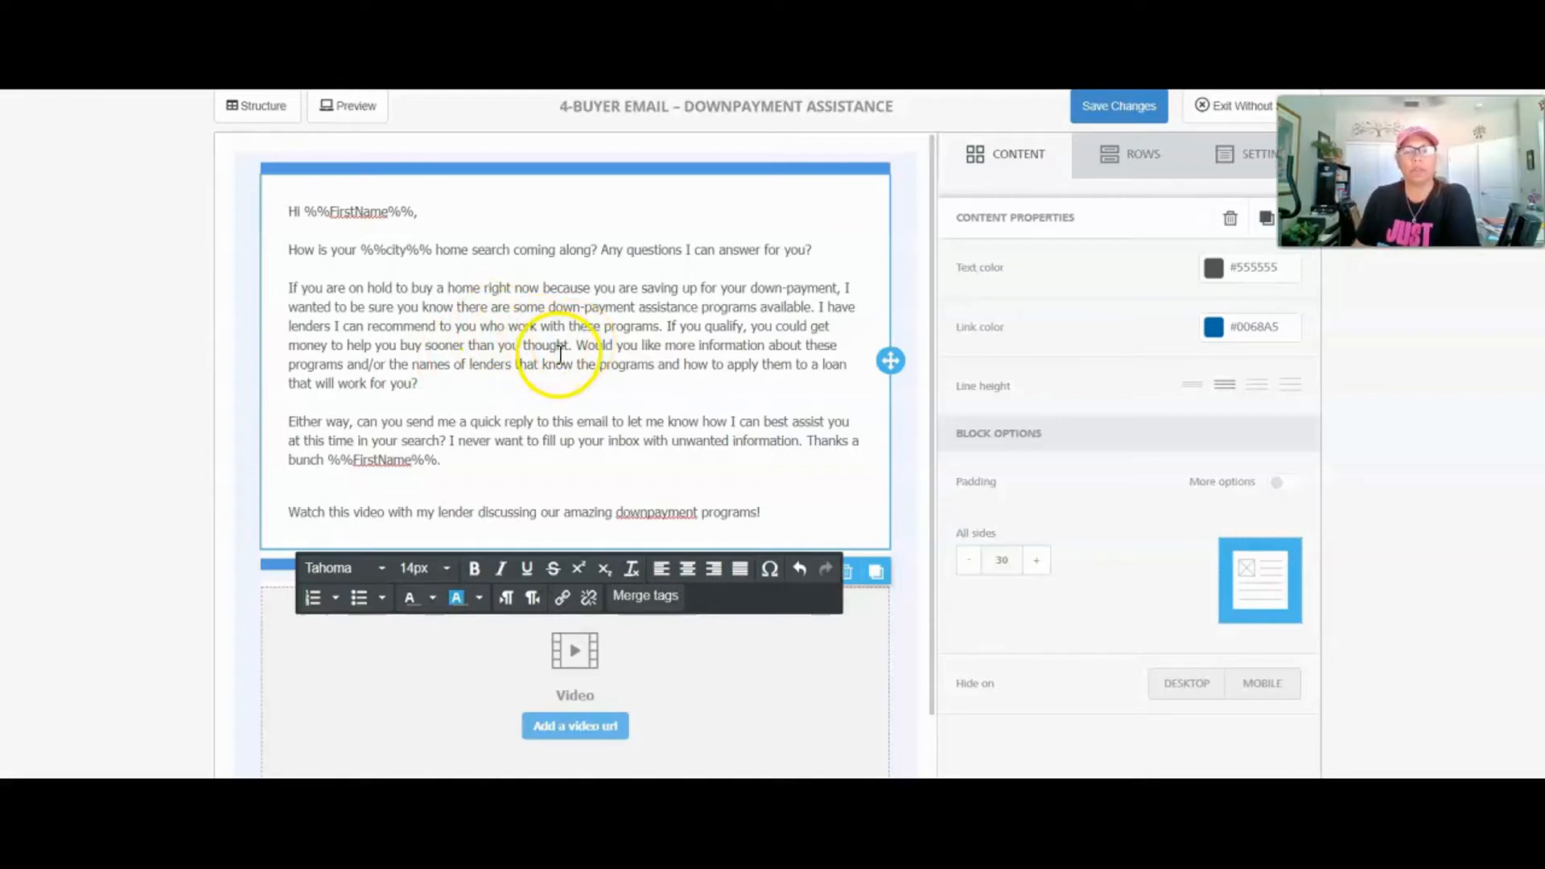
pyautogui.click(364, 250)
pyautogui.moveTo(364, 250); pyautogui.dragTo(433, 250)
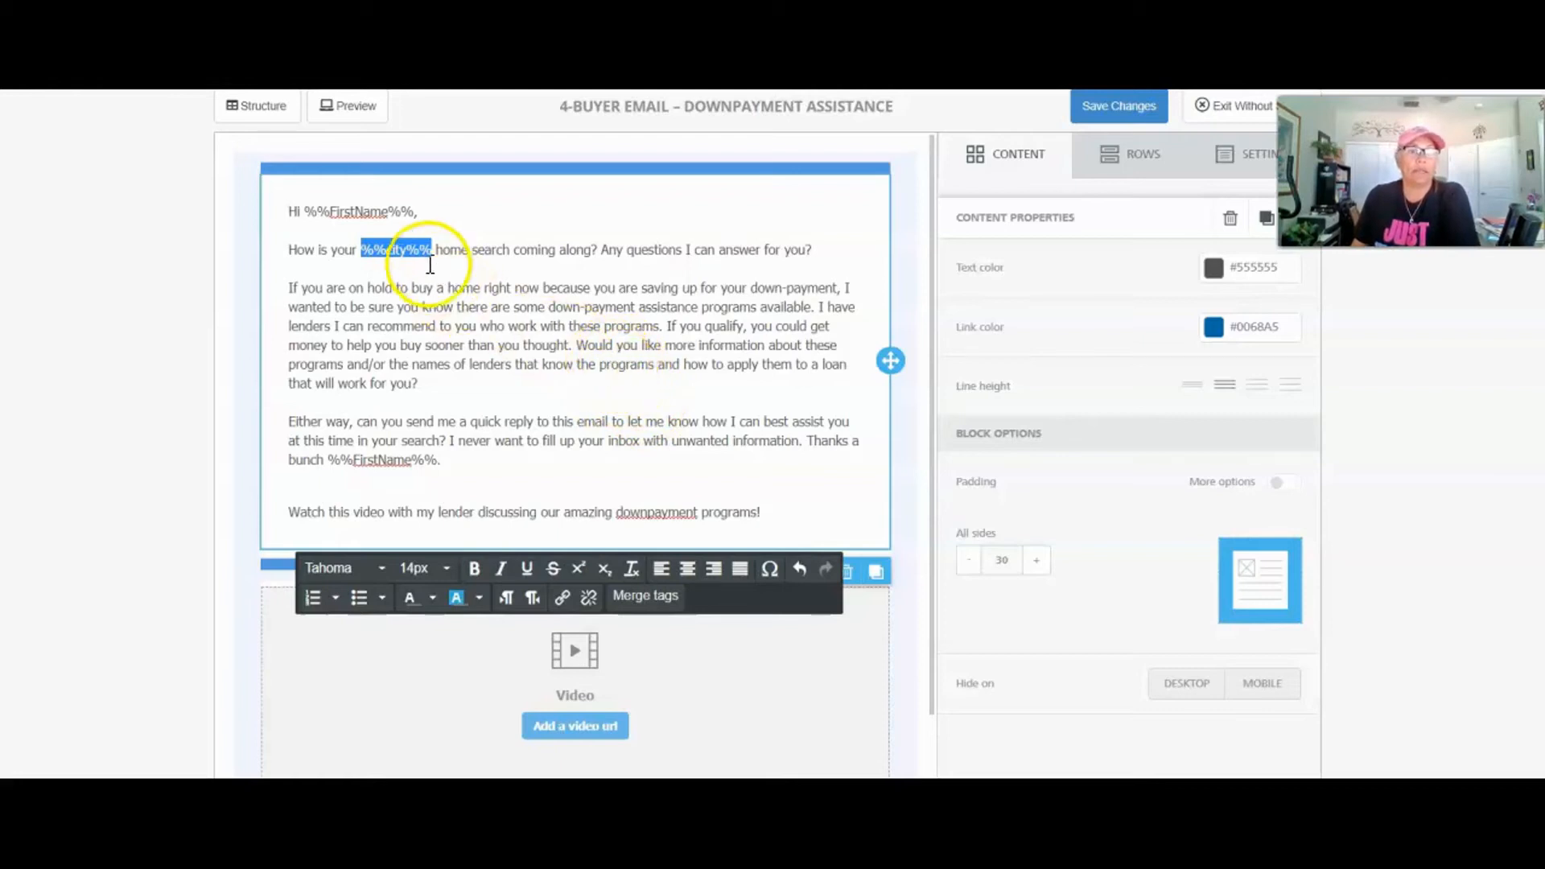
pyautogui.click(624, 378)
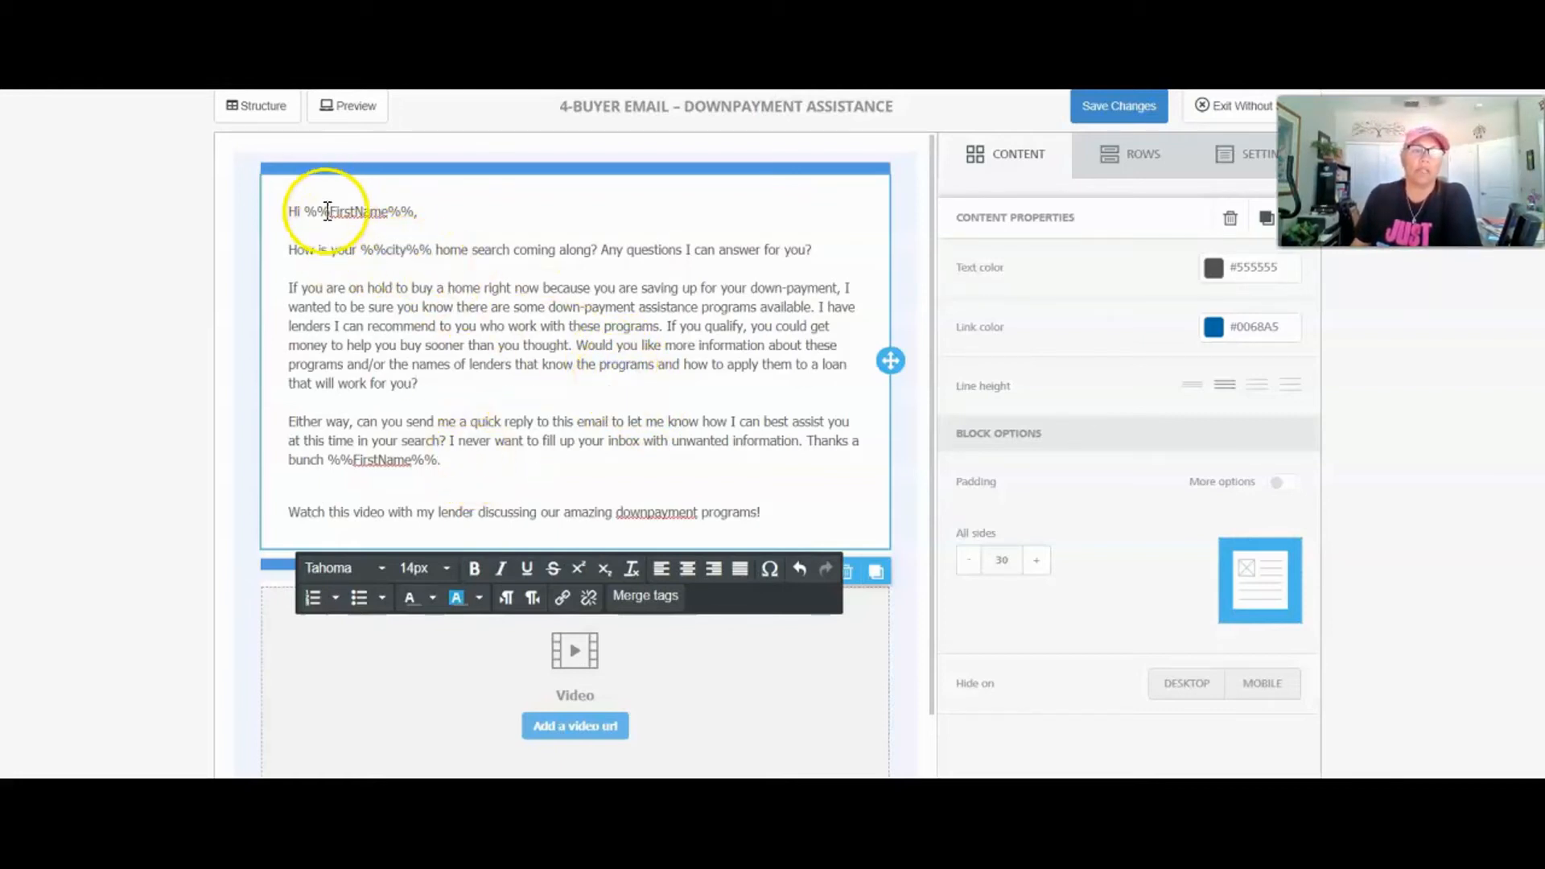
# Step: Check the FirstName tags in the greeting and sign-off, with the cursor below the sign-off
pyautogui.moveTo(317, 211); pyautogui.dragTo(429, 249)
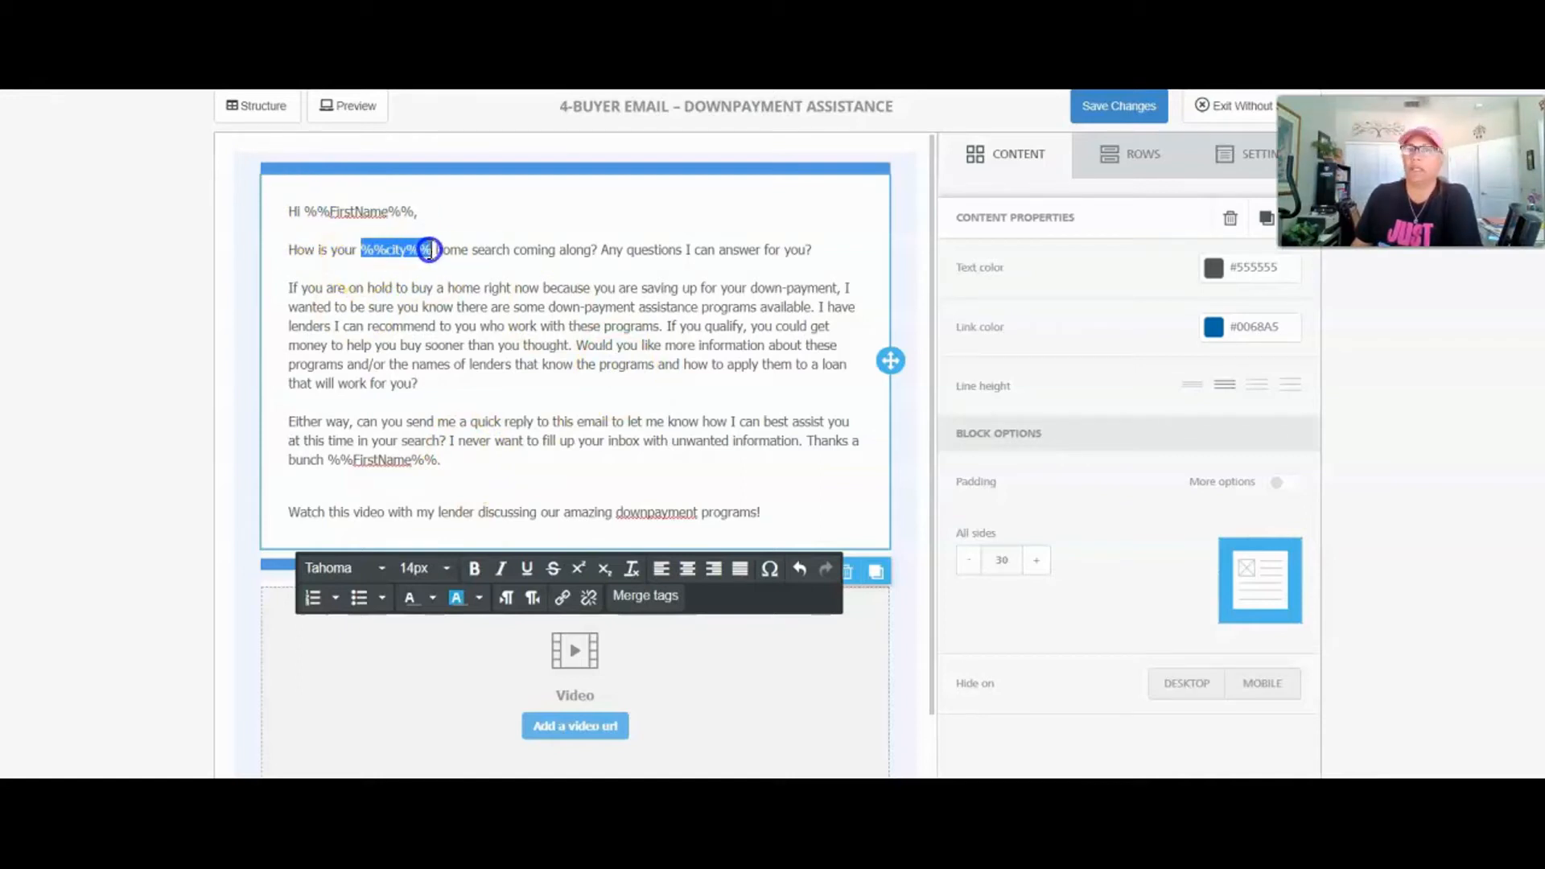
pyautogui.moveTo(328, 460); pyautogui.dragTo(433, 460)
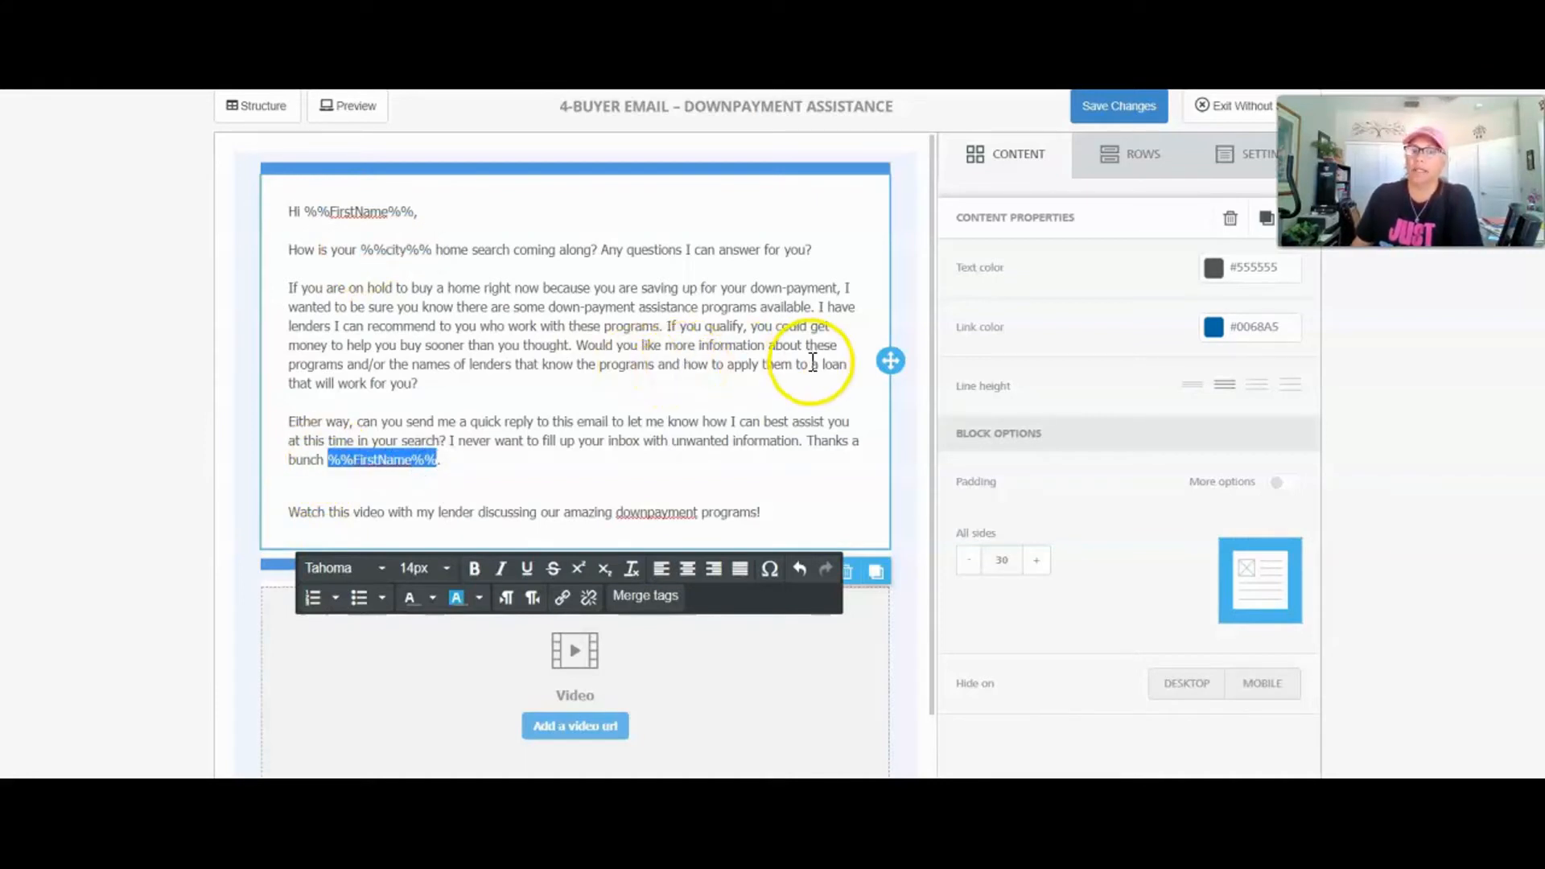
pyautogui.scroll(-1, 813, 366)
pyautogui.click(677, 290)
pyautogui.click(484, 367)
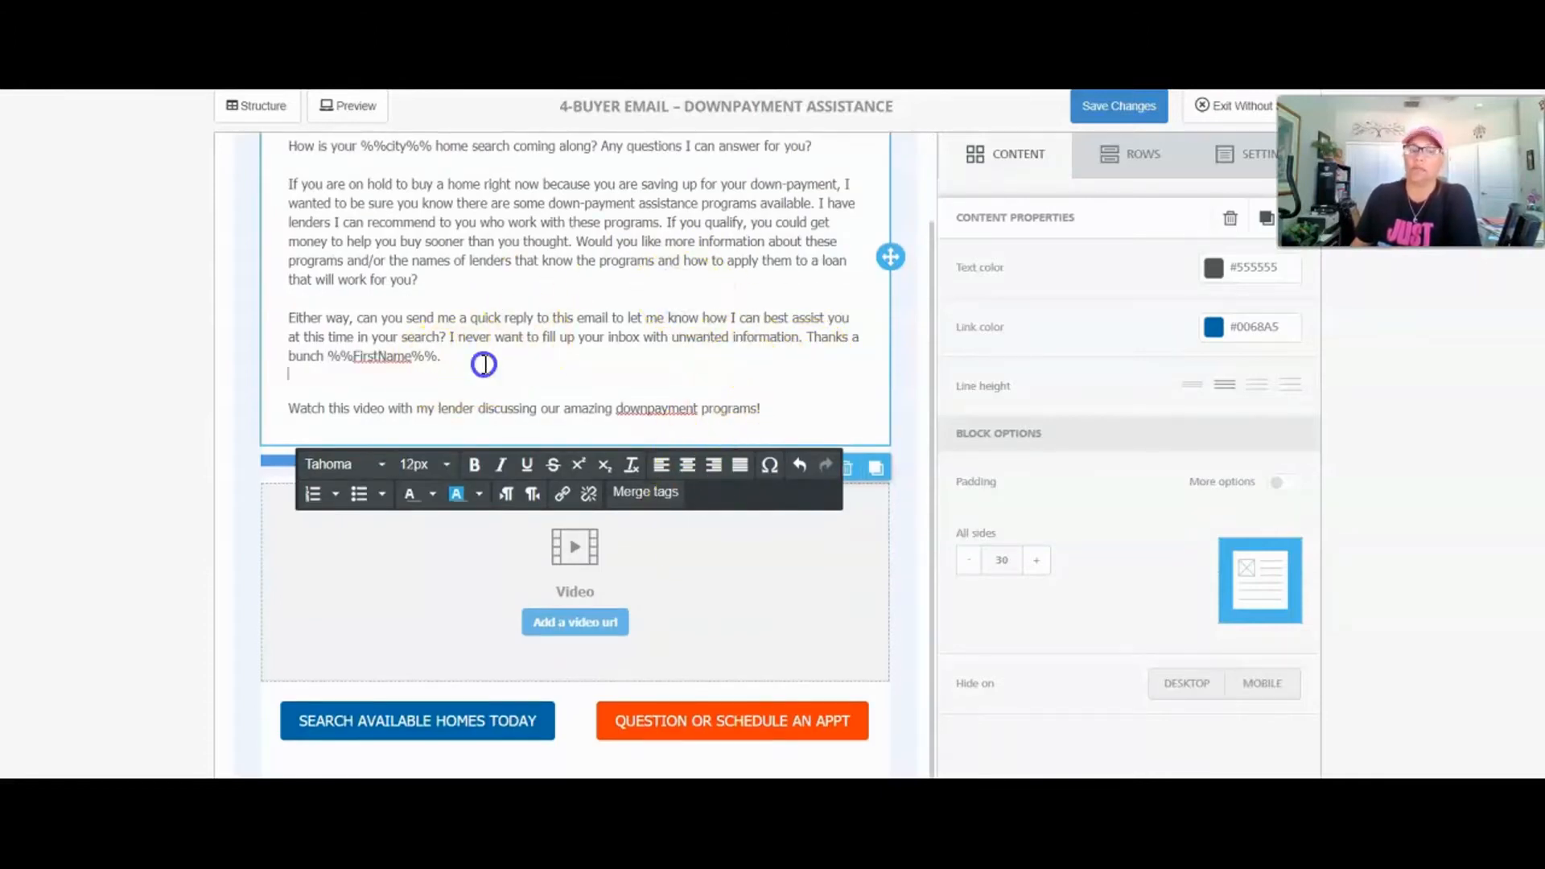
pyautogui.scroll(1, 598, 333)
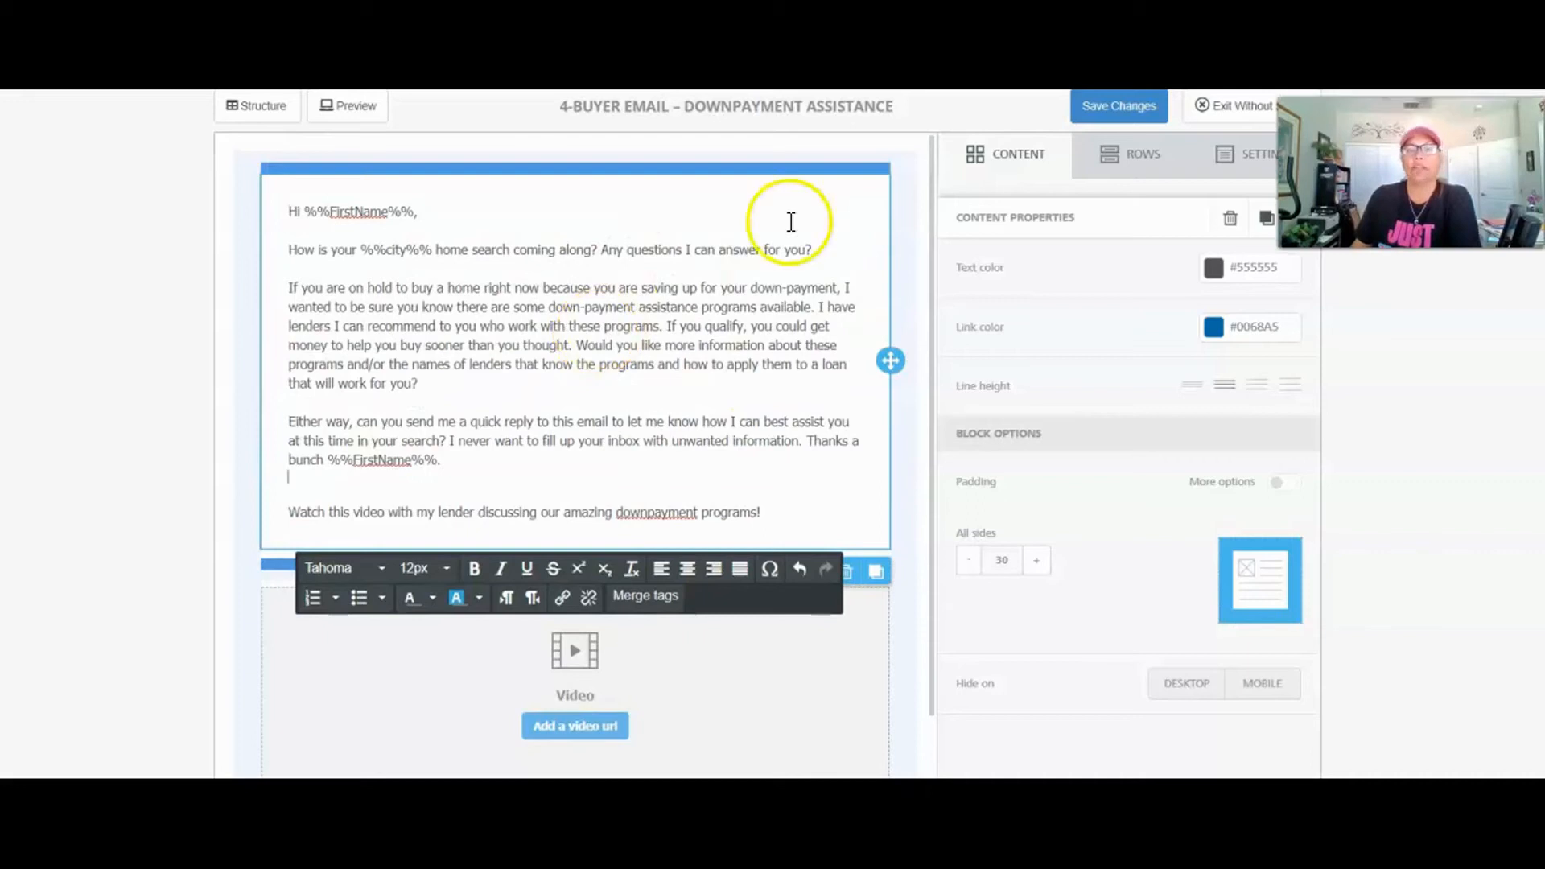
# Step: Discard the designer edits, confirm %%FirstName%% in the subject, and reopen the body in Content Designer
pyautogui.click(1218, 105)
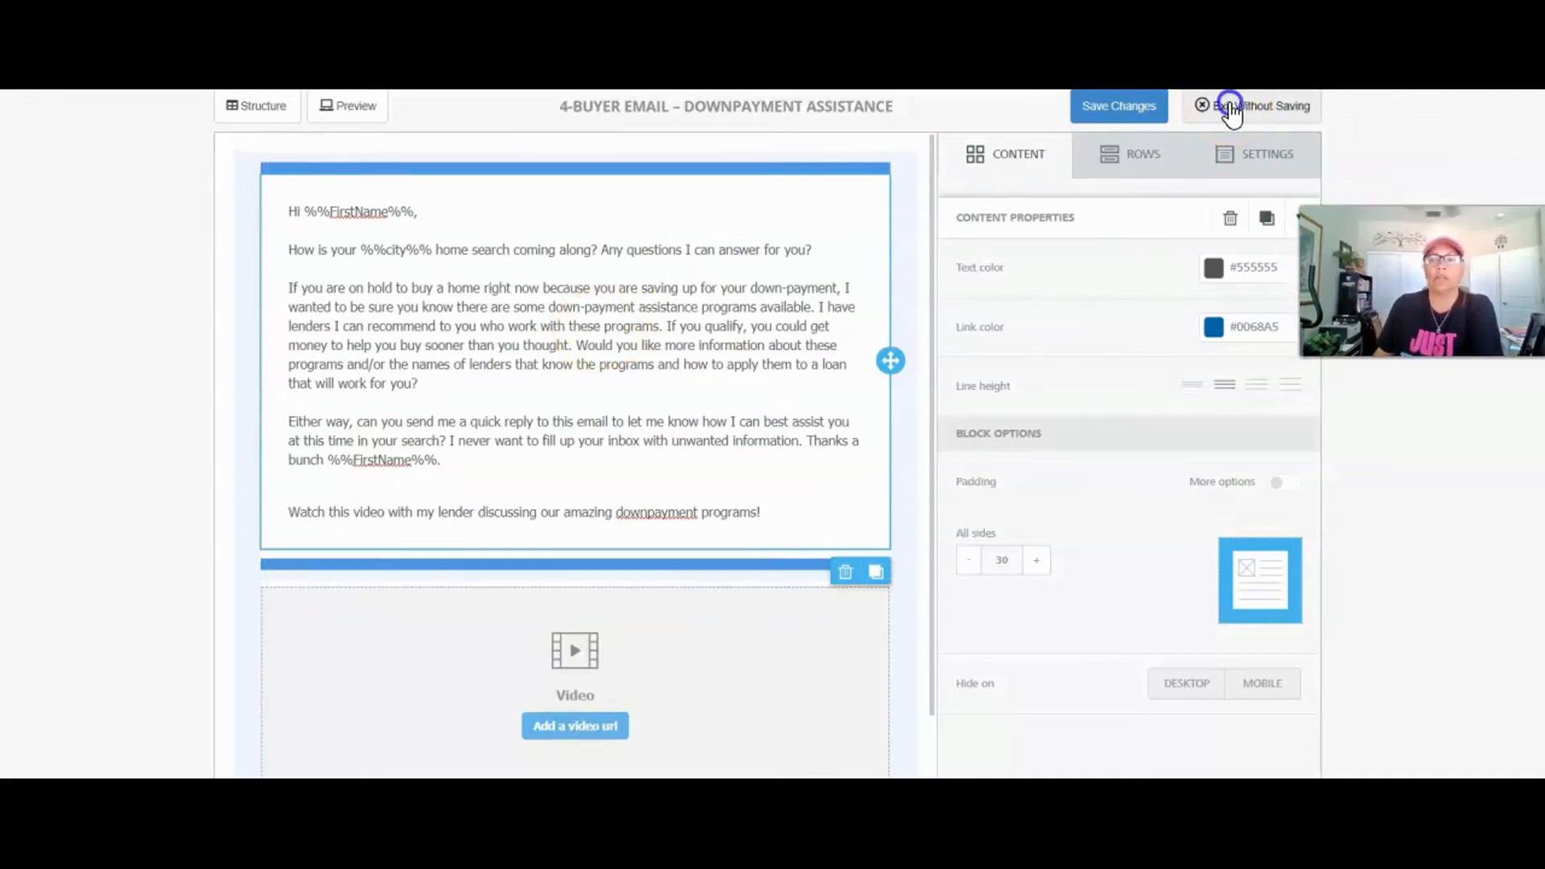
pyautogui.moveTo(512, 361); pyautogui.dragTo(605, 365)
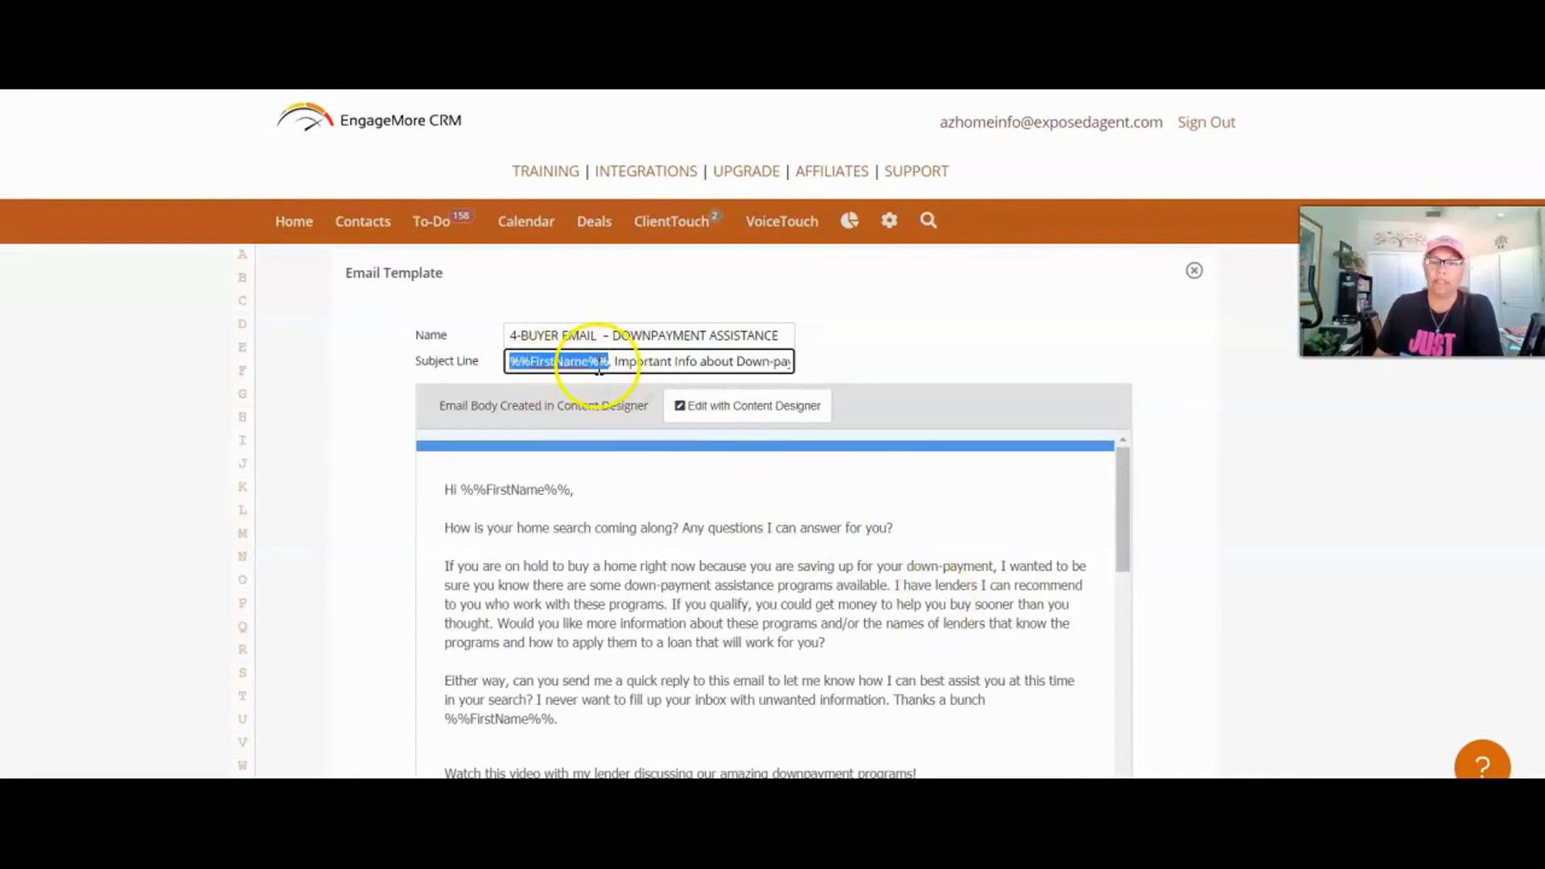
pyautogui.scroll(-1, 982, 586)
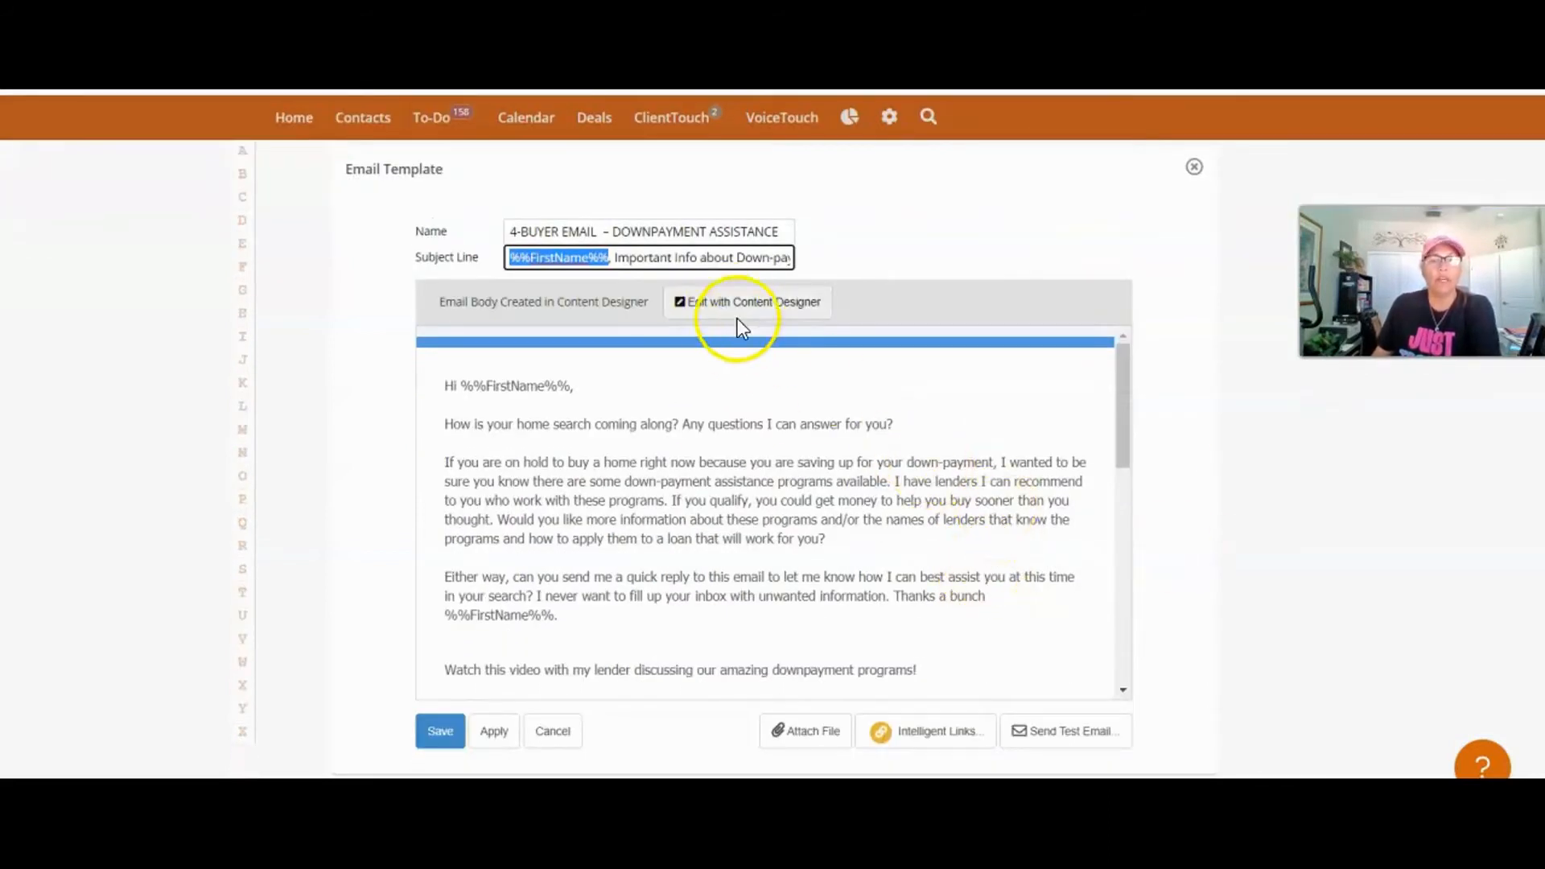
pyautogui.click(737, 318)
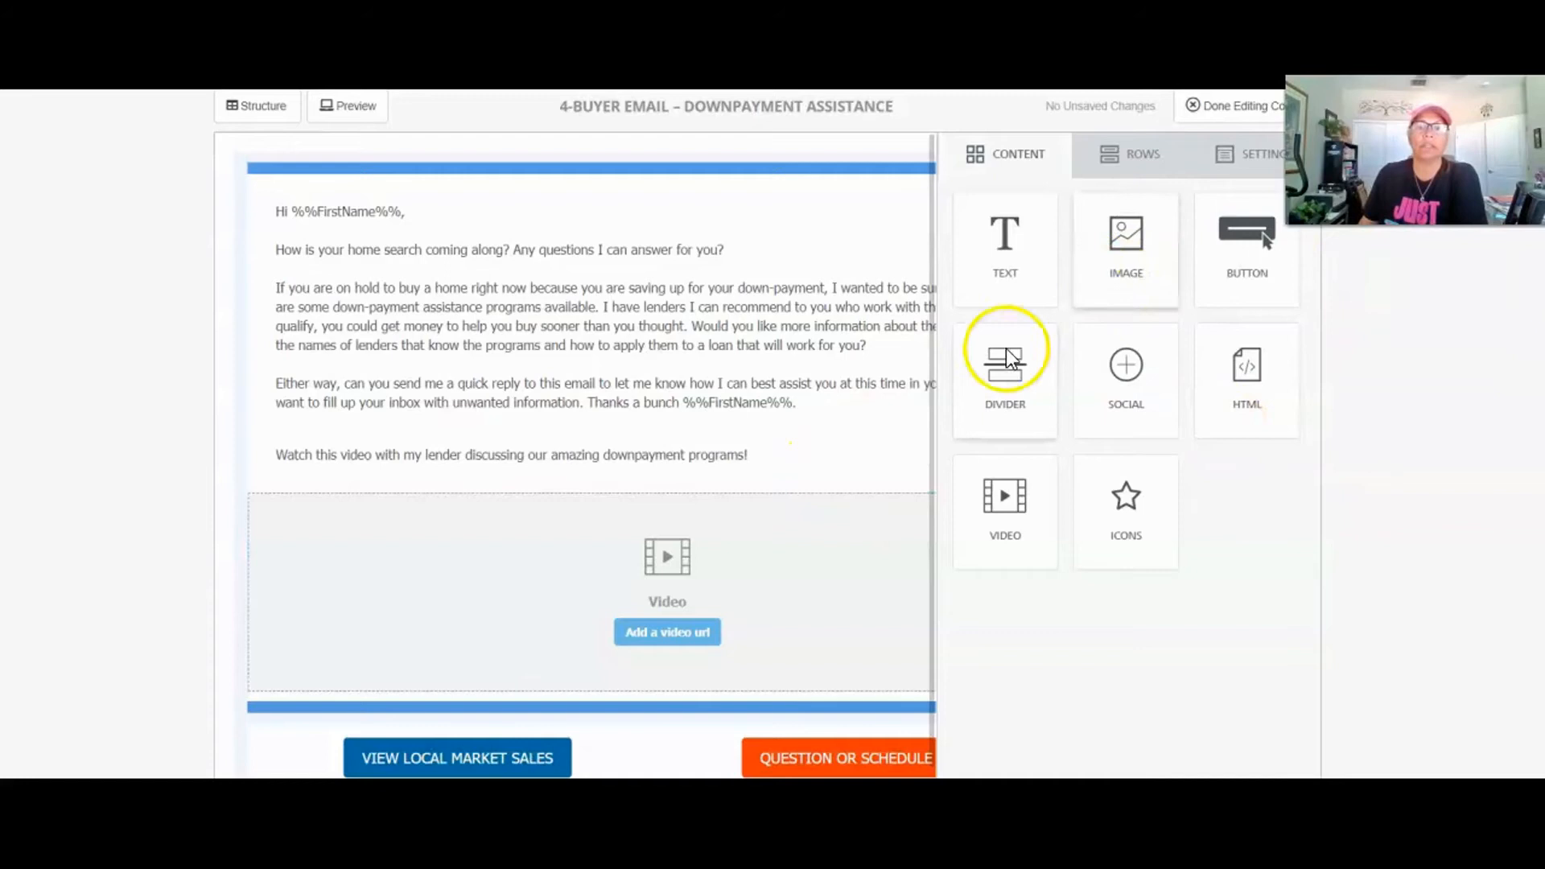
# Step: Set the email's content area width to 710px in Settings
pyautogui.click(1250, 161)
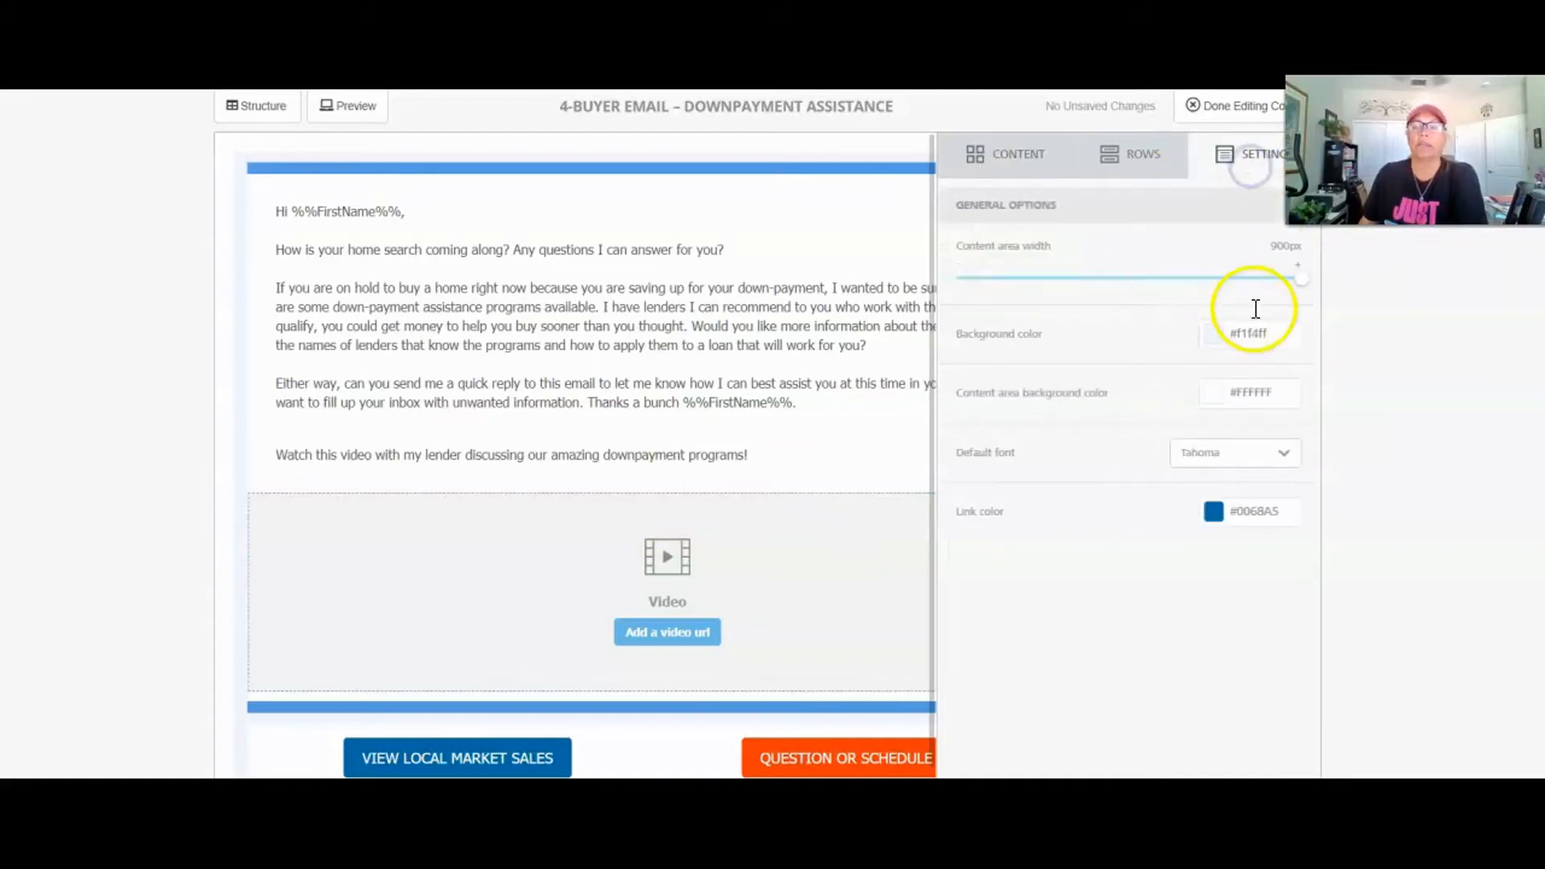
pyautogui.moveTo(1299, 276); pyautogui.dragTo(1146, 277)
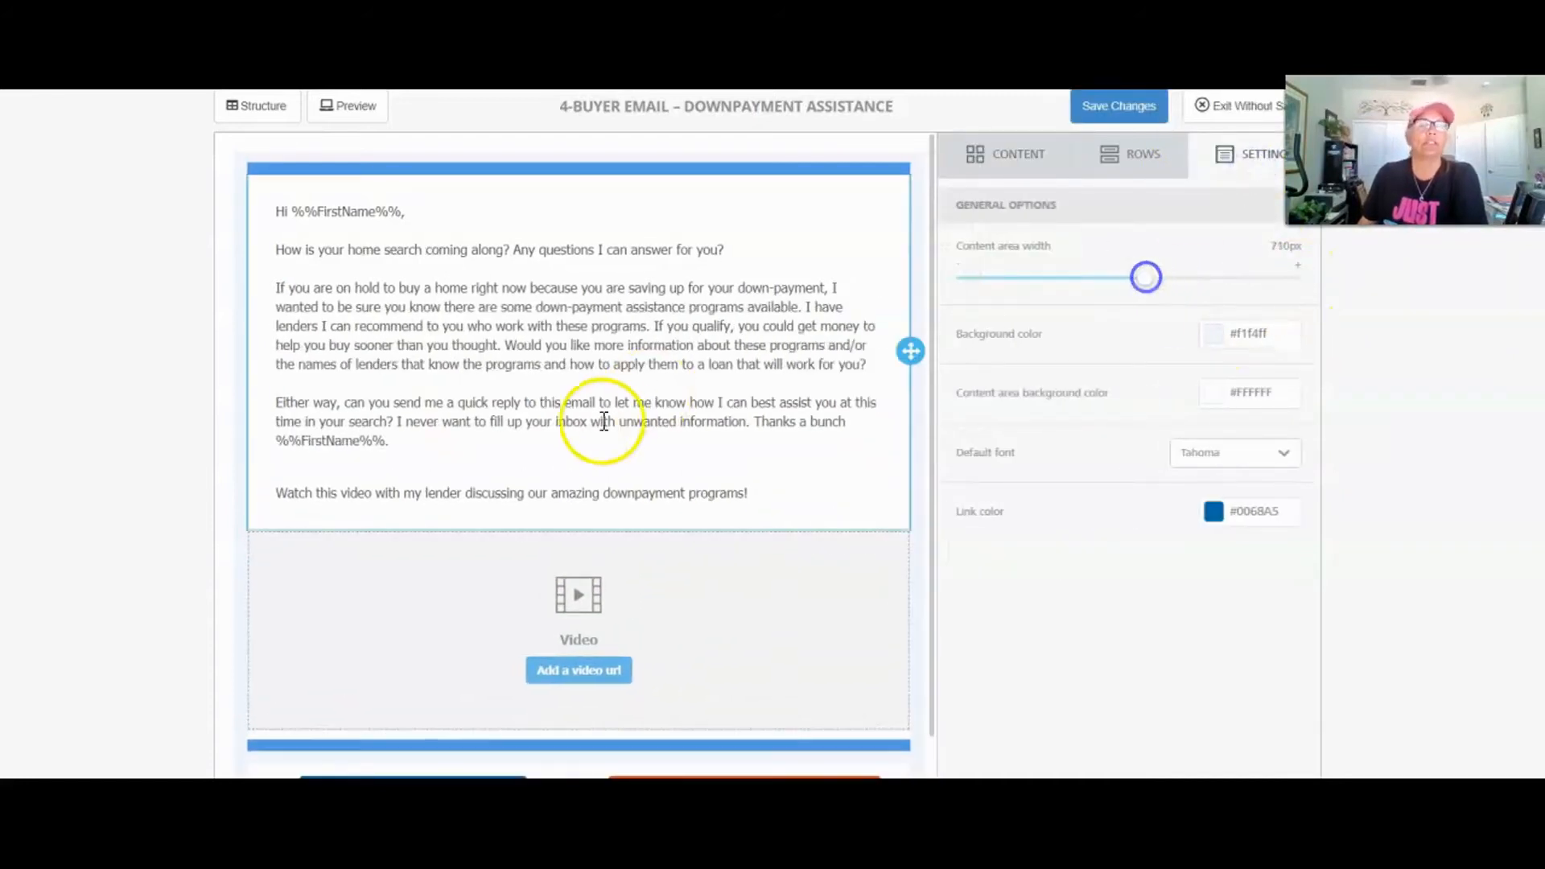
pyautogui.click(604, 421)
pyautogui.scroll(-1, 724, 450)
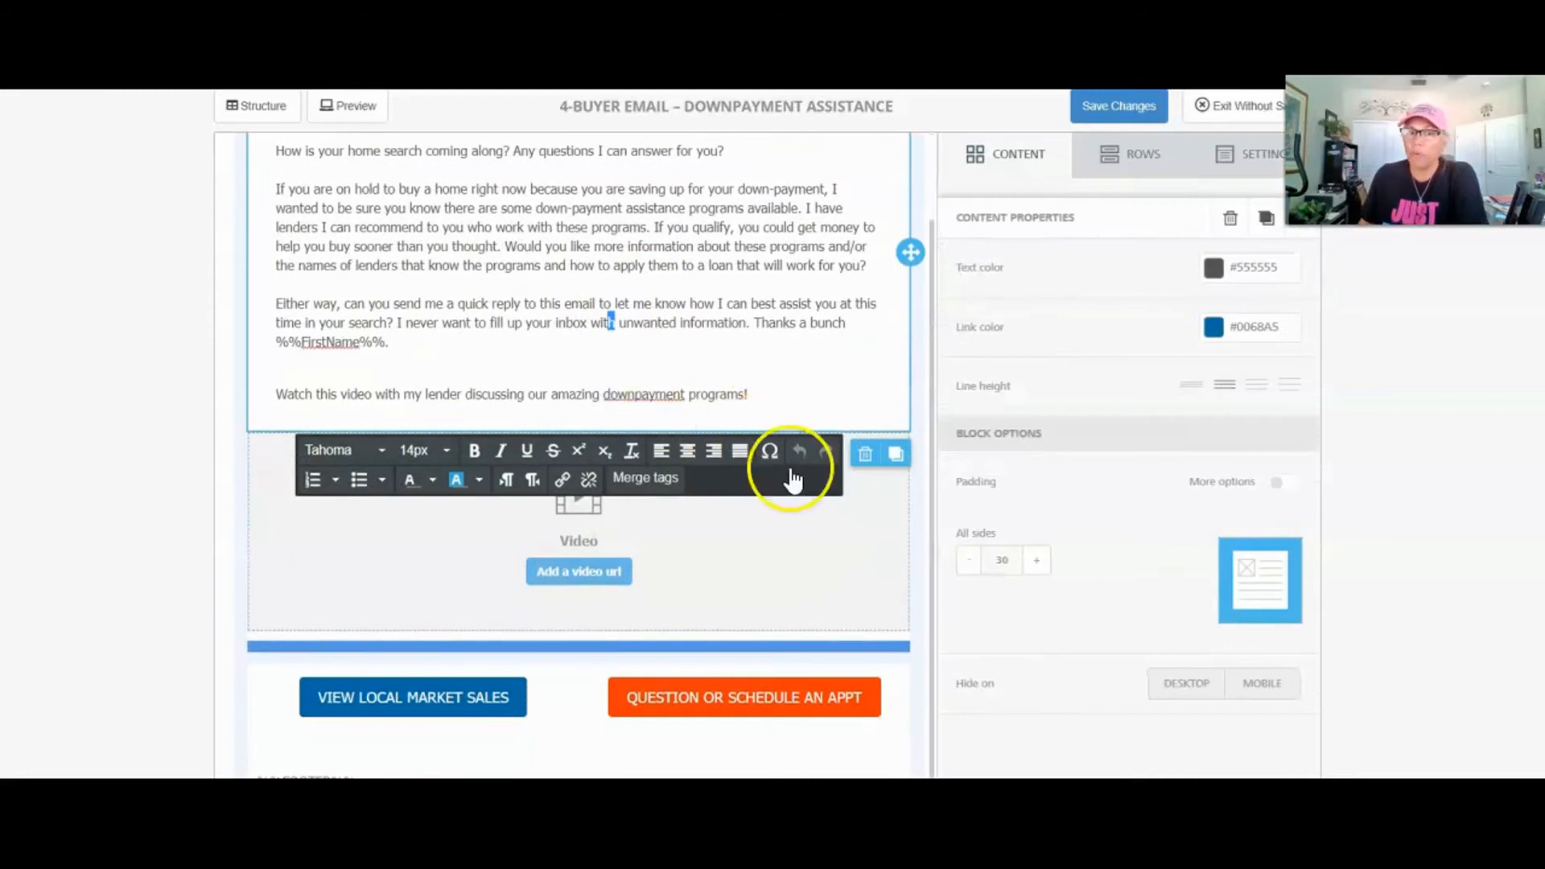
# Step: Add an empty line after 'programs!' below the video sentence
pyautogui.click(815, 567)
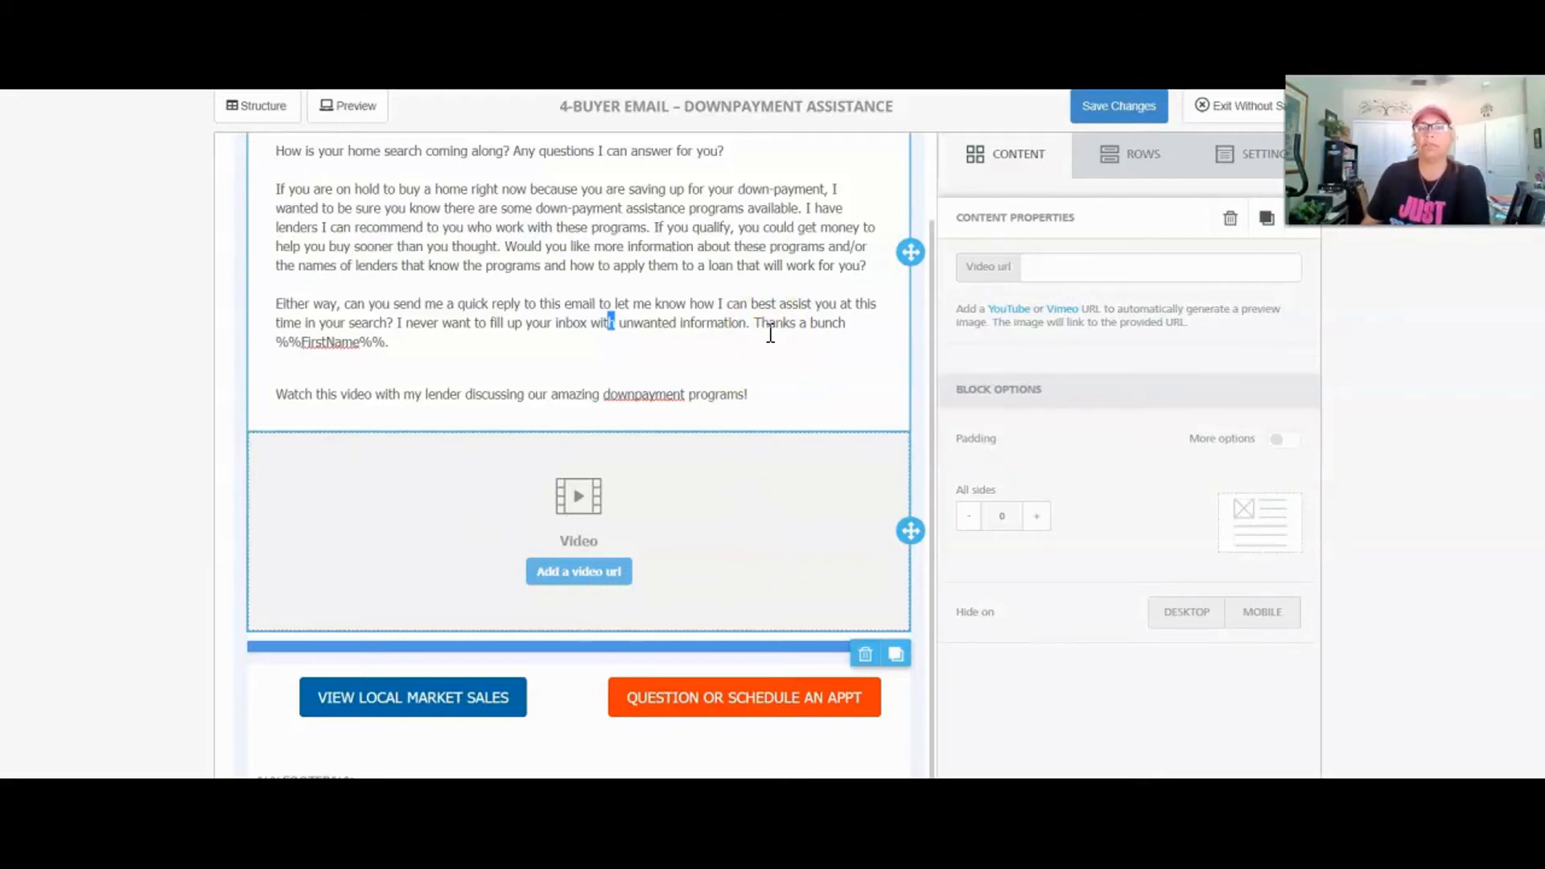
pyautogui.click(781, 341)
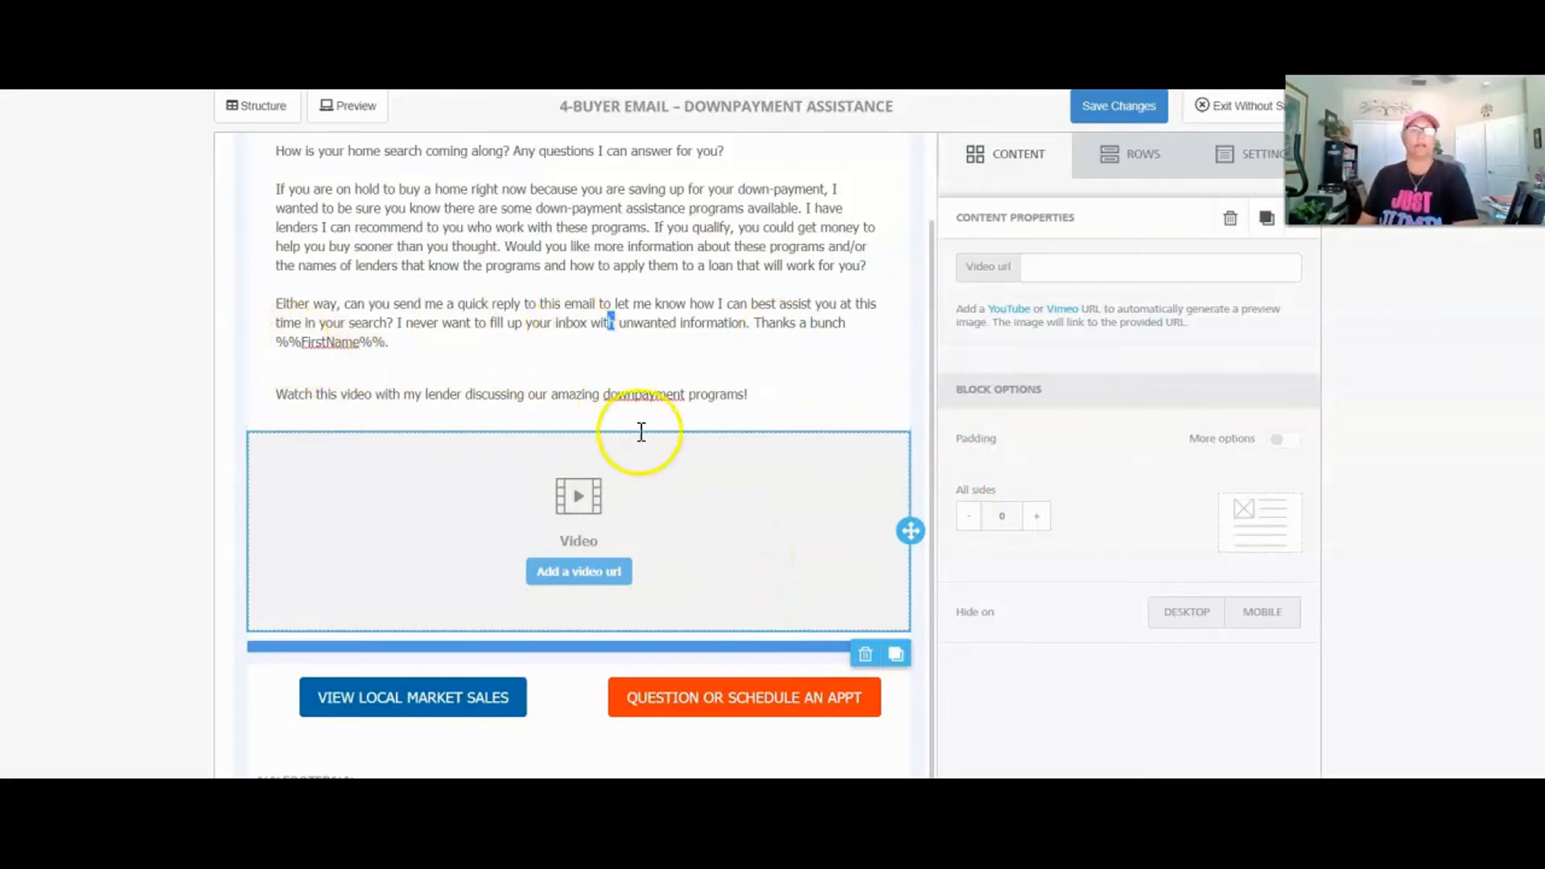
pyautogui.scroll(2, 636, 402)
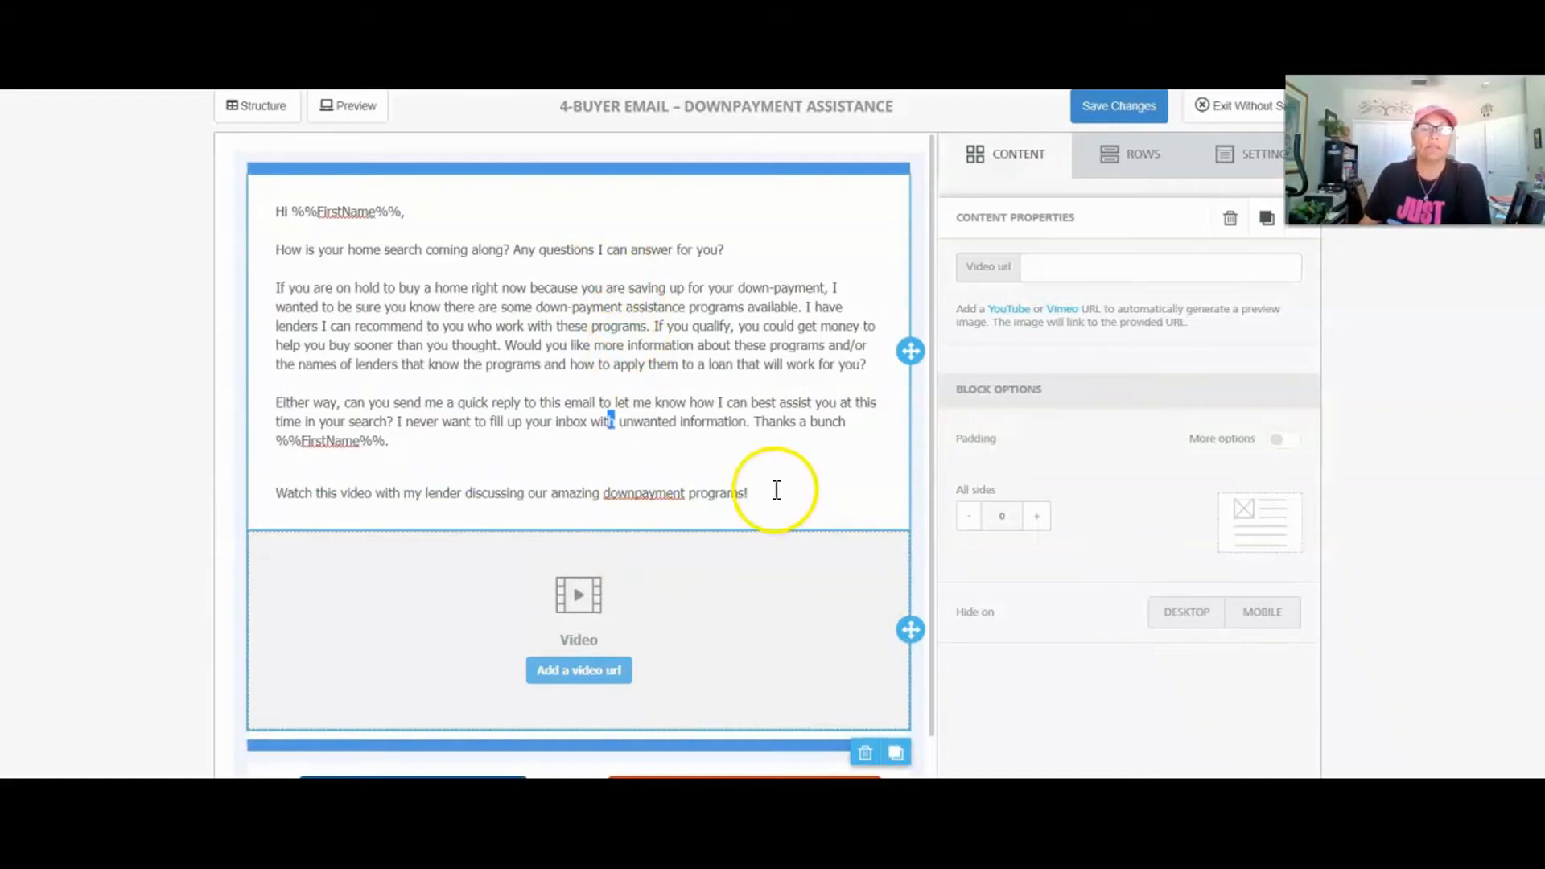
pyautogui.click(777, 489)
pyautogui.press('Return')
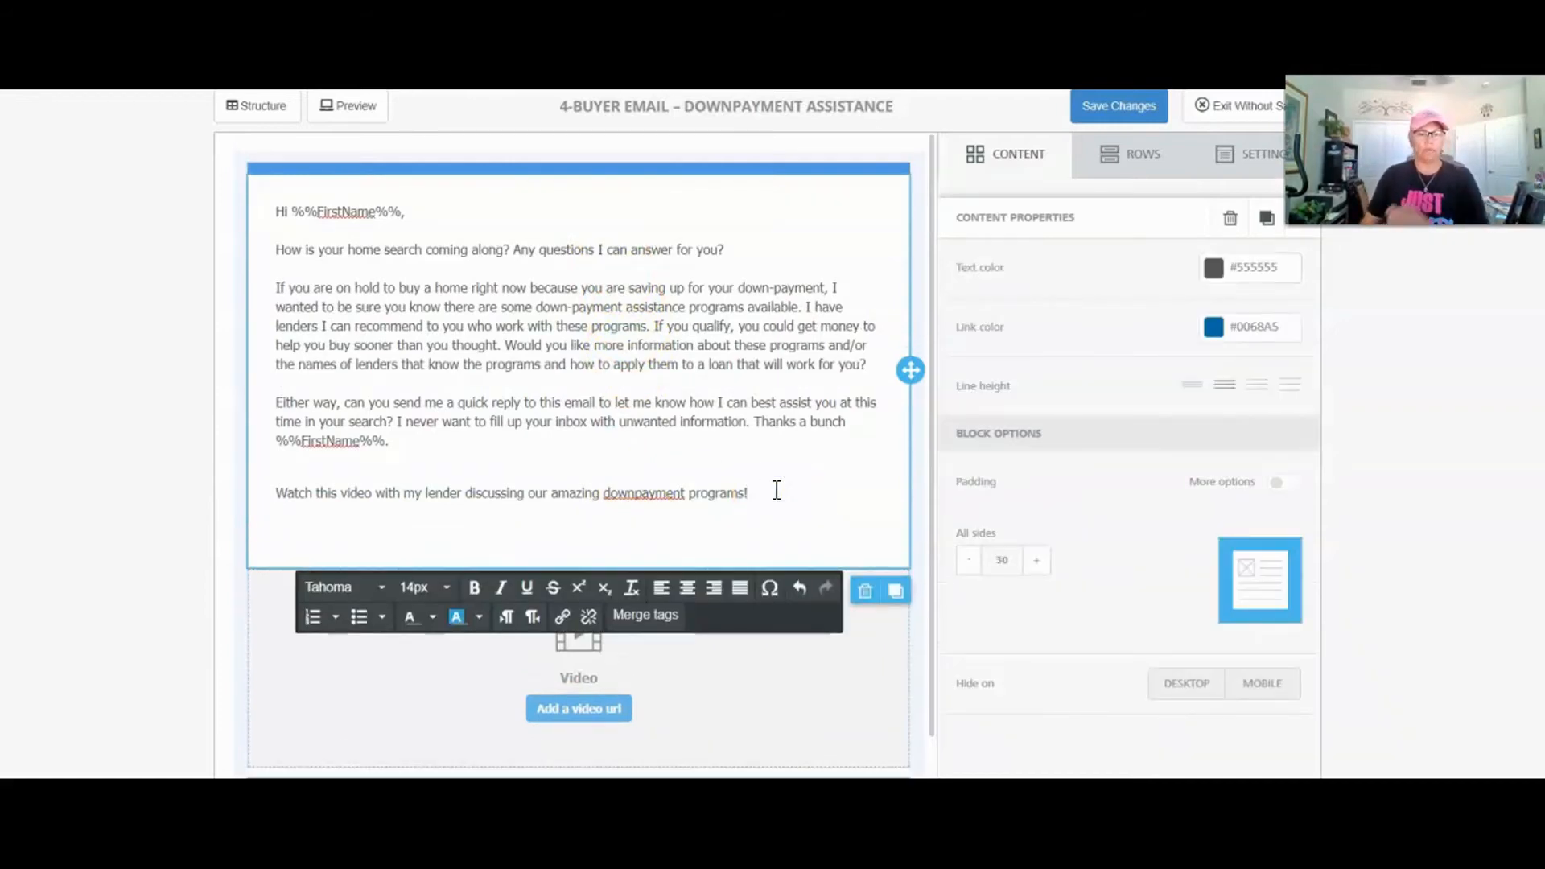
# Step: Insert the Value or Budget (Custom Field #4) merge tag %%CustomField4%% on the new line
pyautogui.click(650, 617)
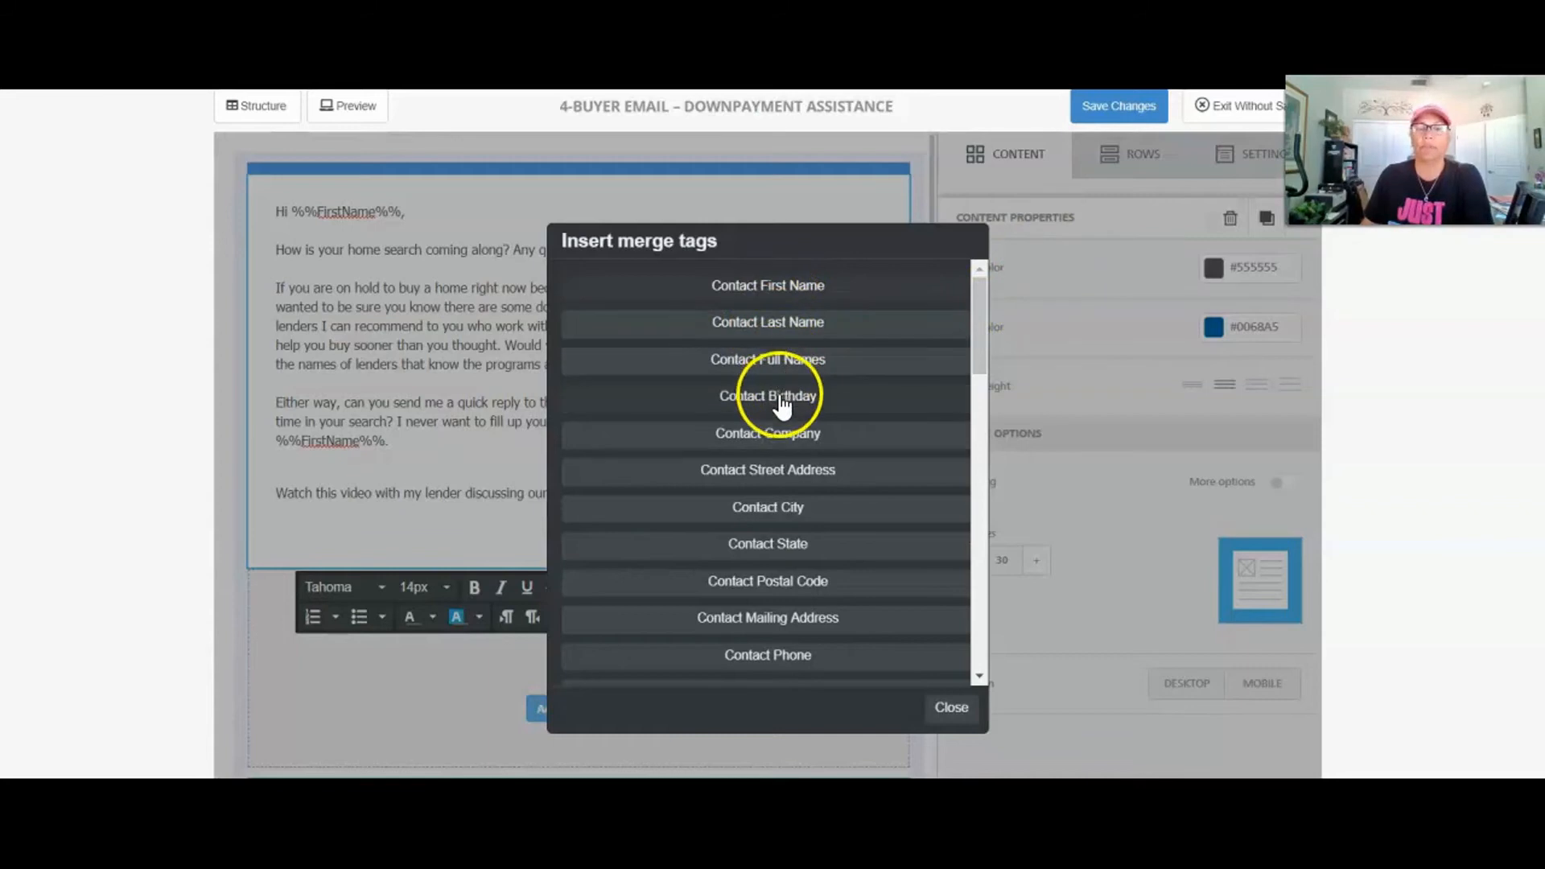
pyautogui.moveTo(977, 321); pyautogui.dragTo(984, 518)
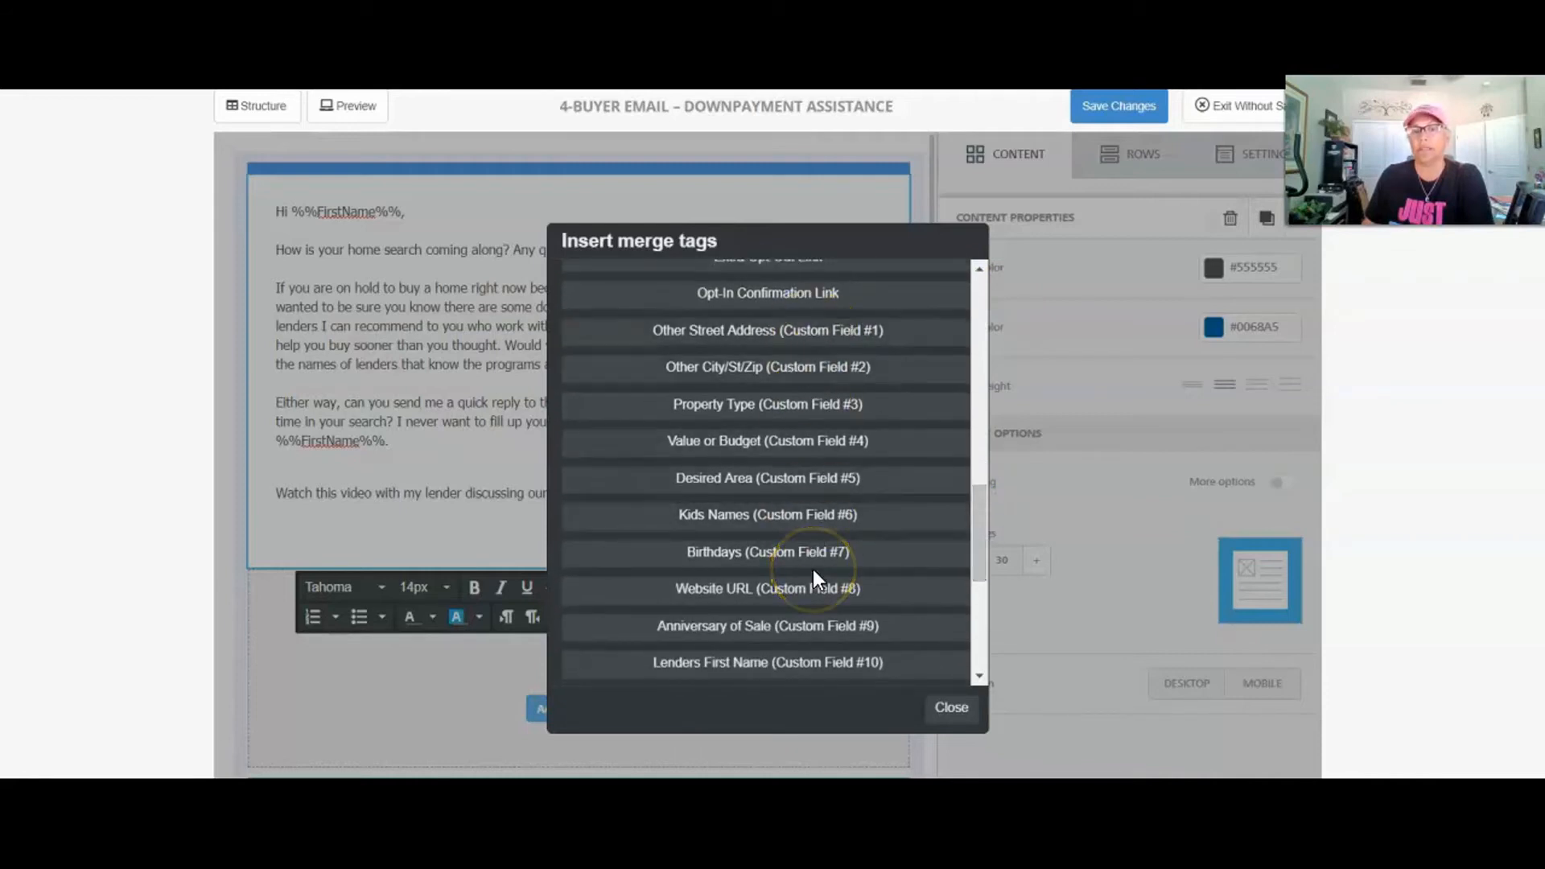
pyautogui.click(700, 441)
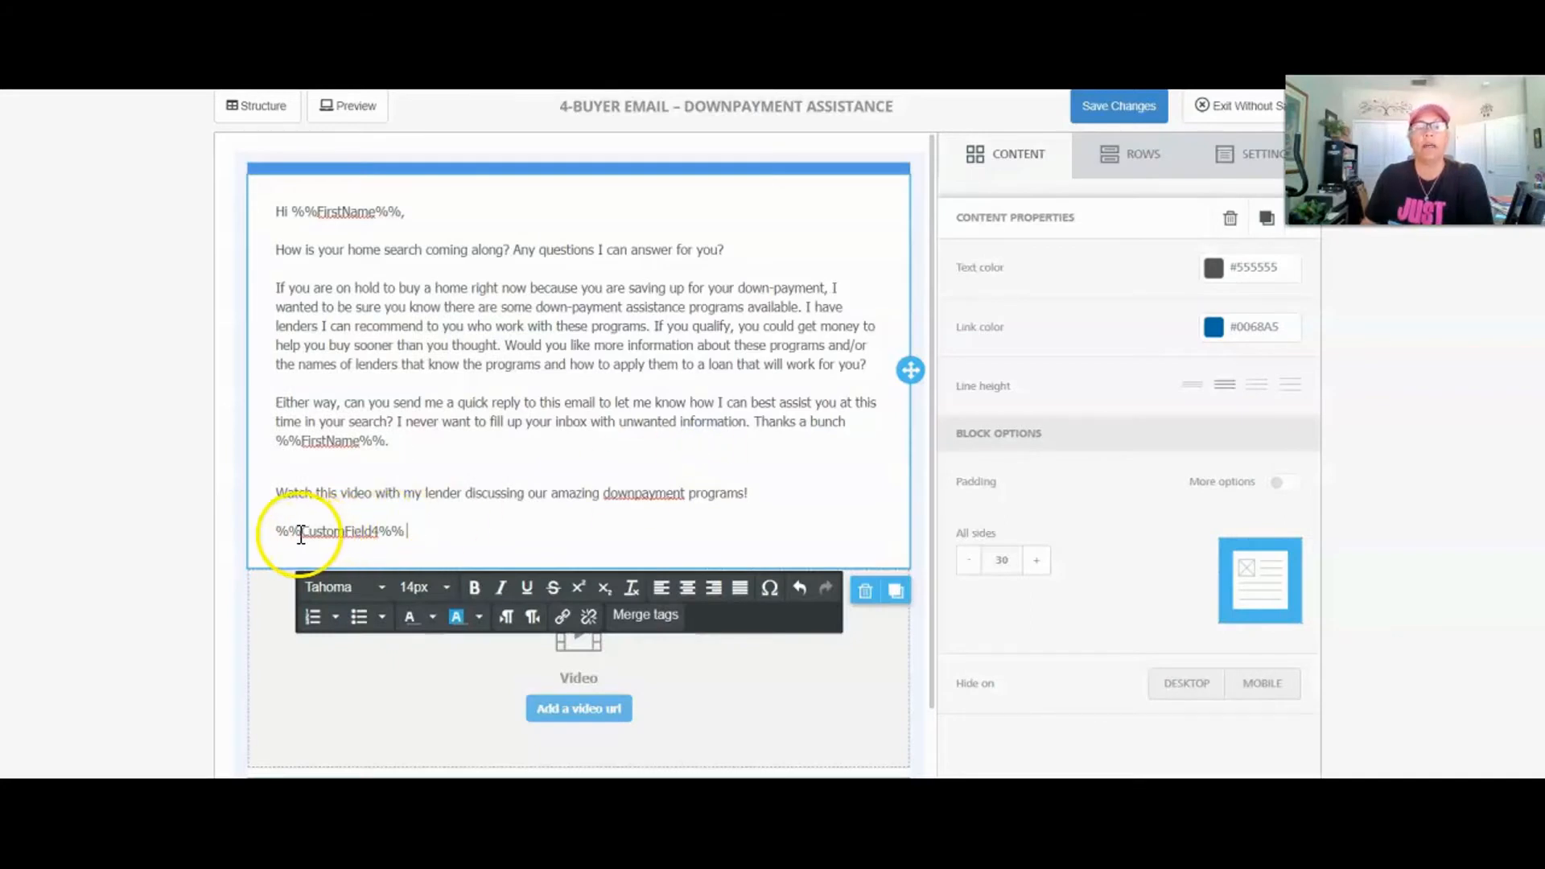
pyautogui.moveTo(301, 536); pyautogui.dragTo(387, 537)
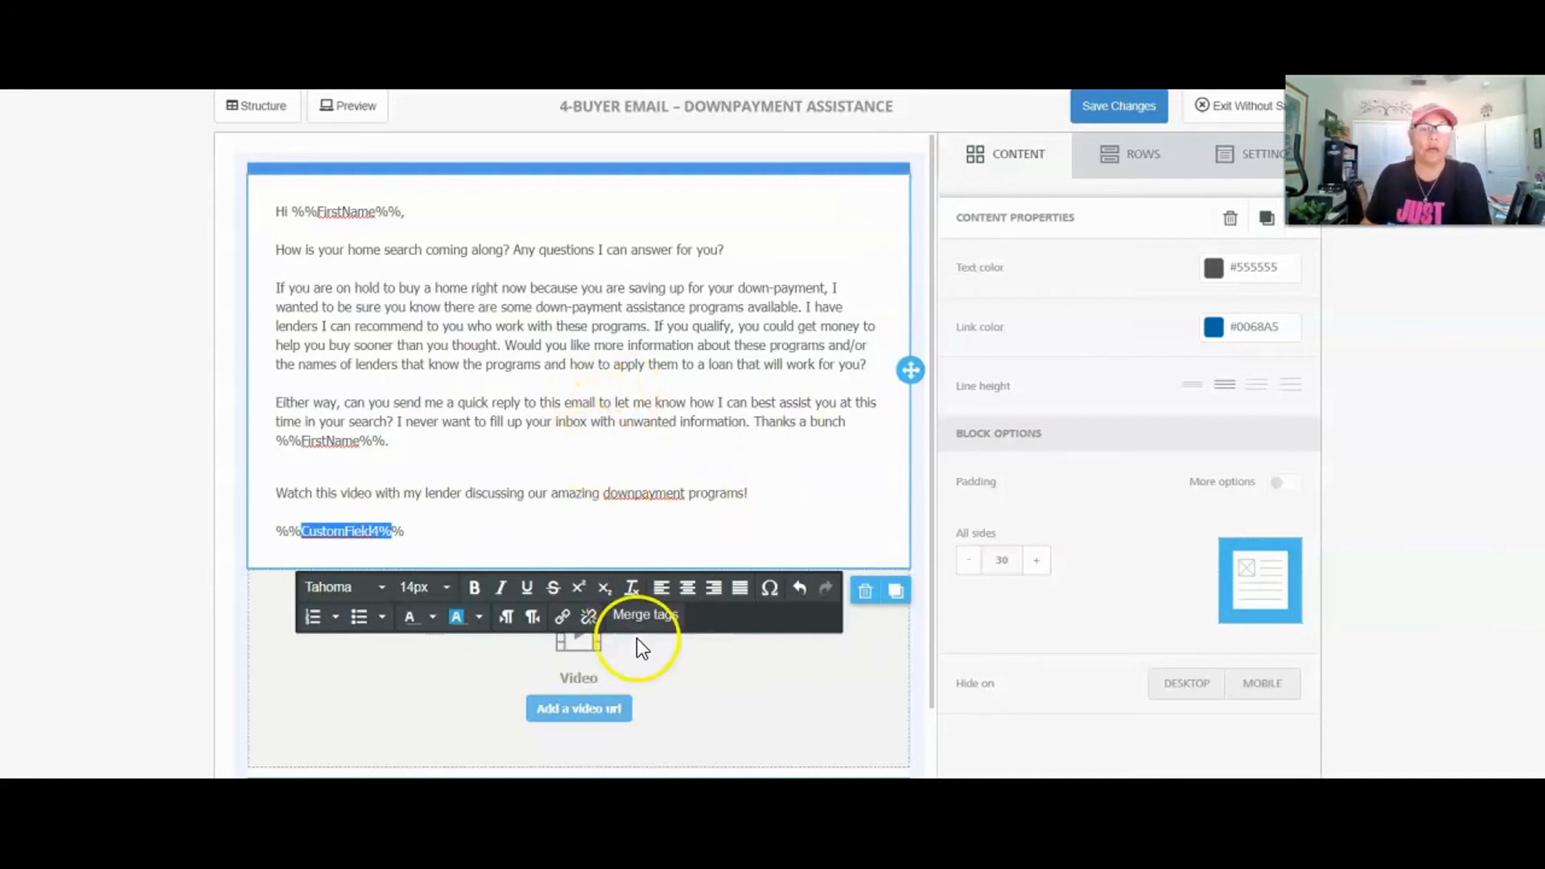
pyautogui.click(707, 387)
# Step: Select the Video block to attach a video
pyautogui.moveTo(1360, 121); pyautogui.dragTo(1365, 169)
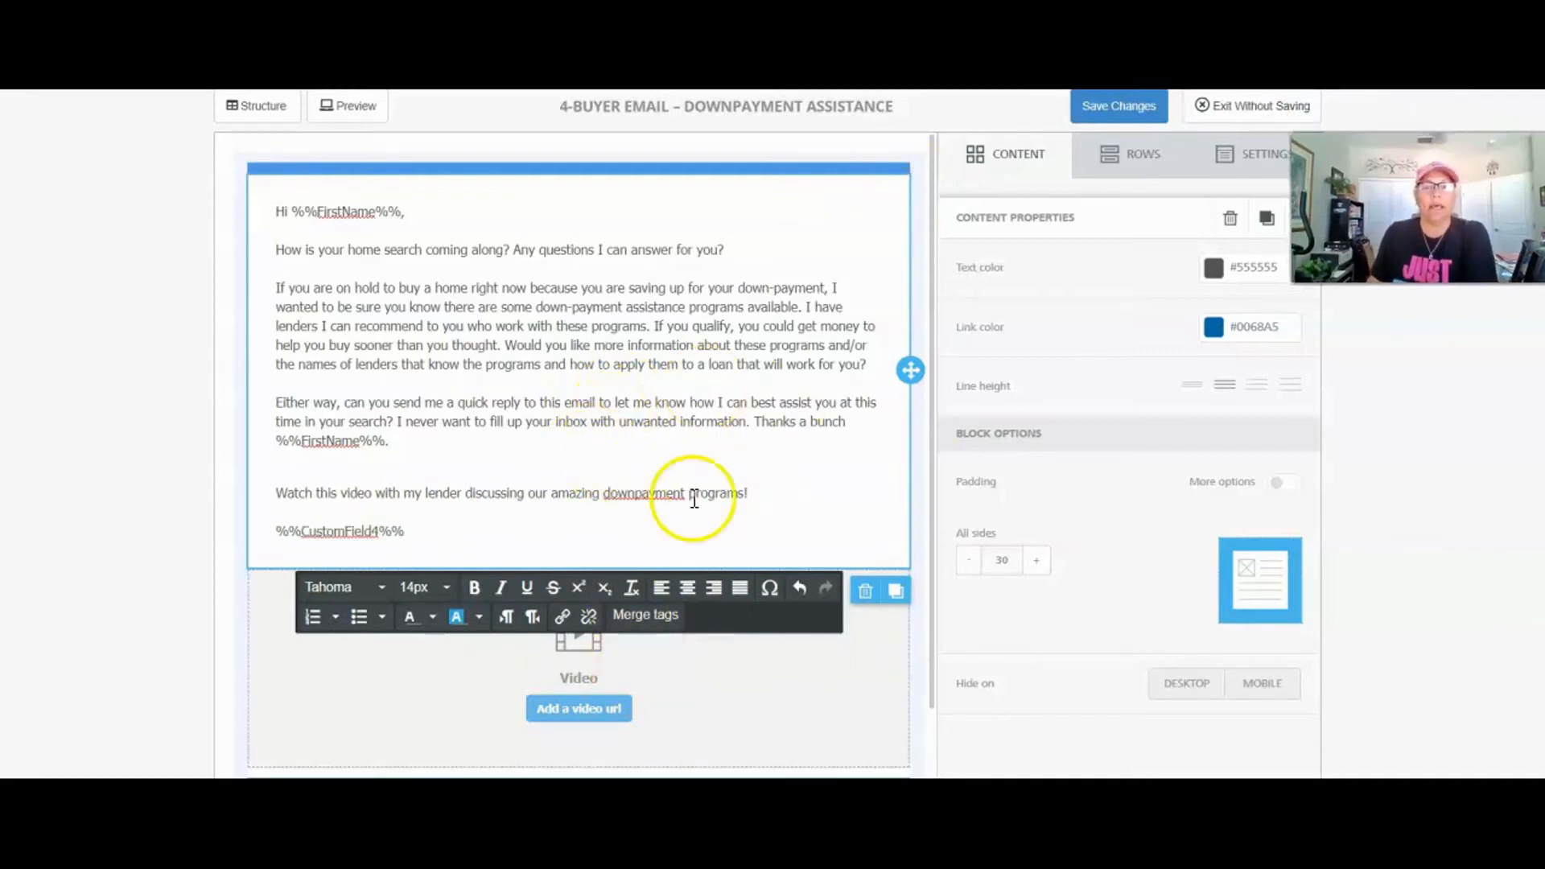
pyautogui.scroll(-3, 725, 483)
pyautogui.click(704, 552)
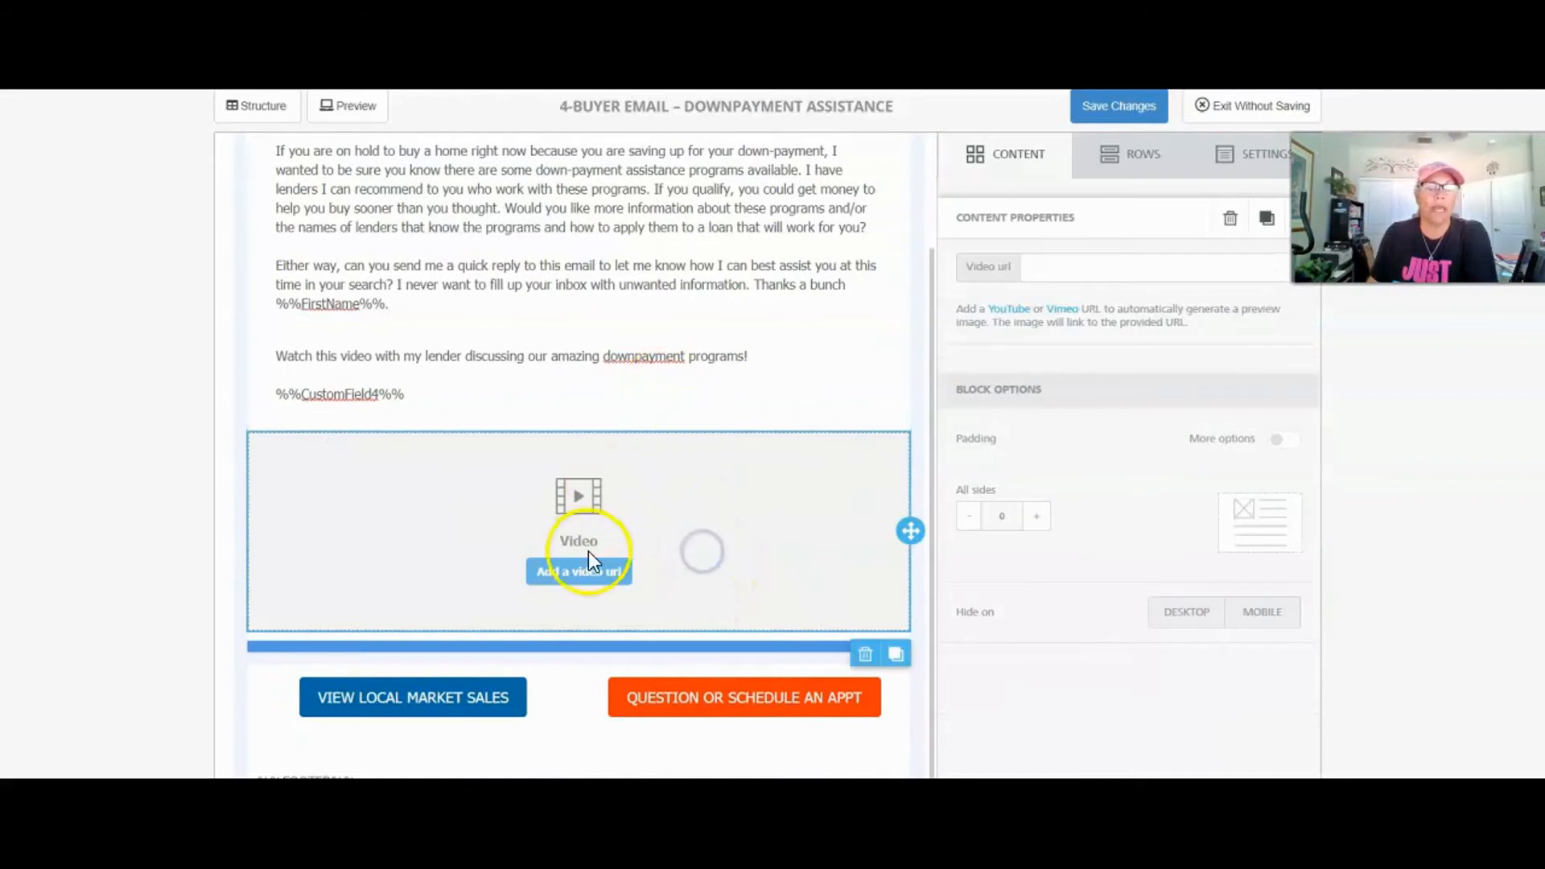
pyautogui.moveTo(1360, 241); pyautogui.dragTo(1369, 207)
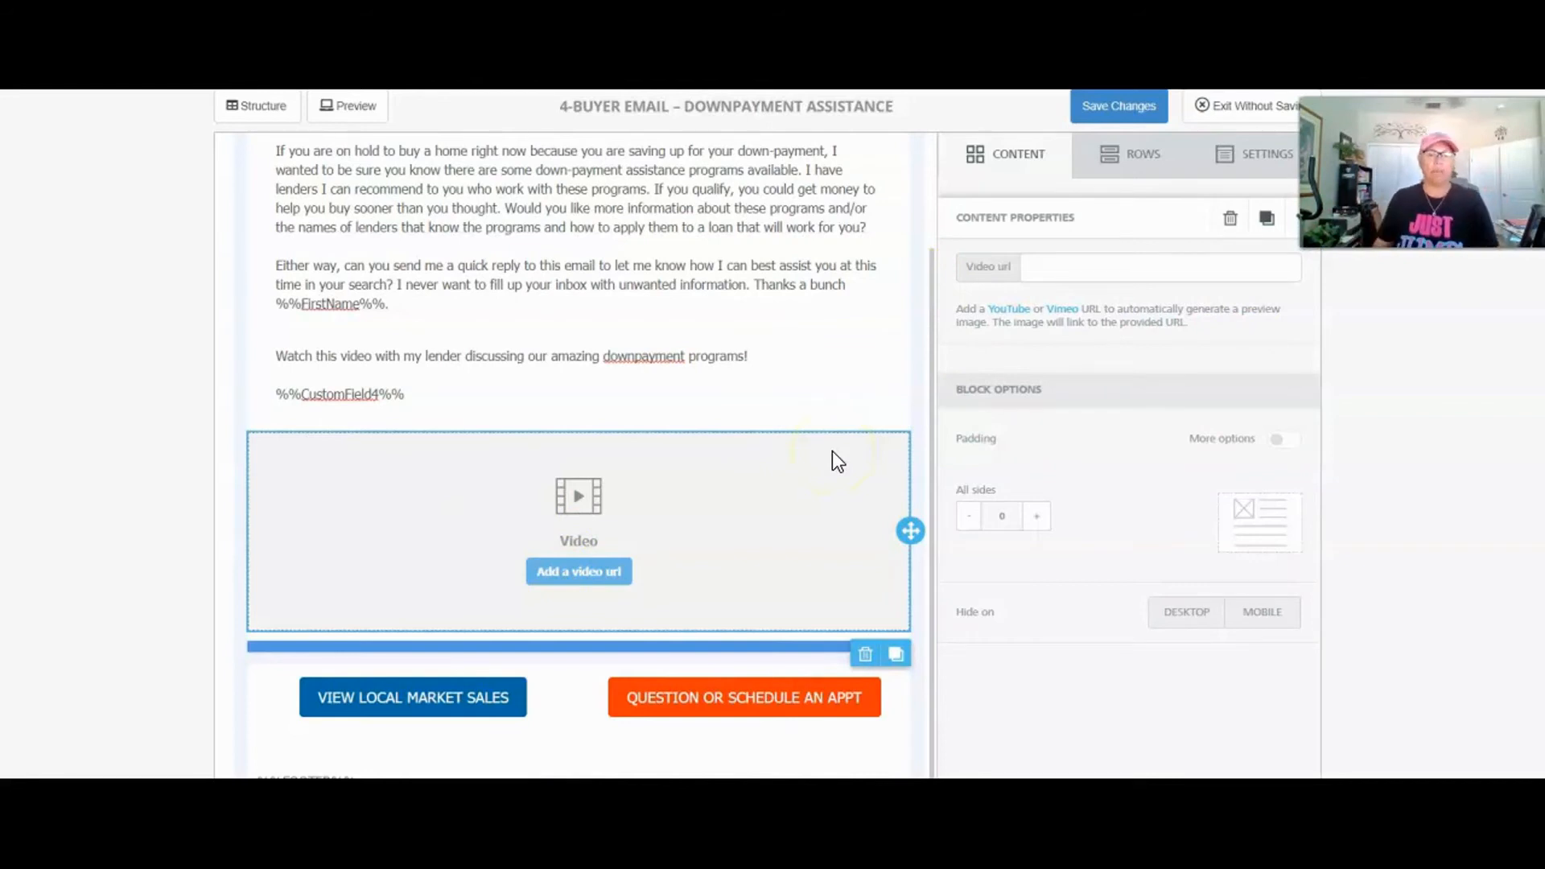
# Step: Verify the View Local Market Sales button's Url is the %%mm.website%% merge field
pyautogui.click(447, 698)
pyautogui.click(327, 702)
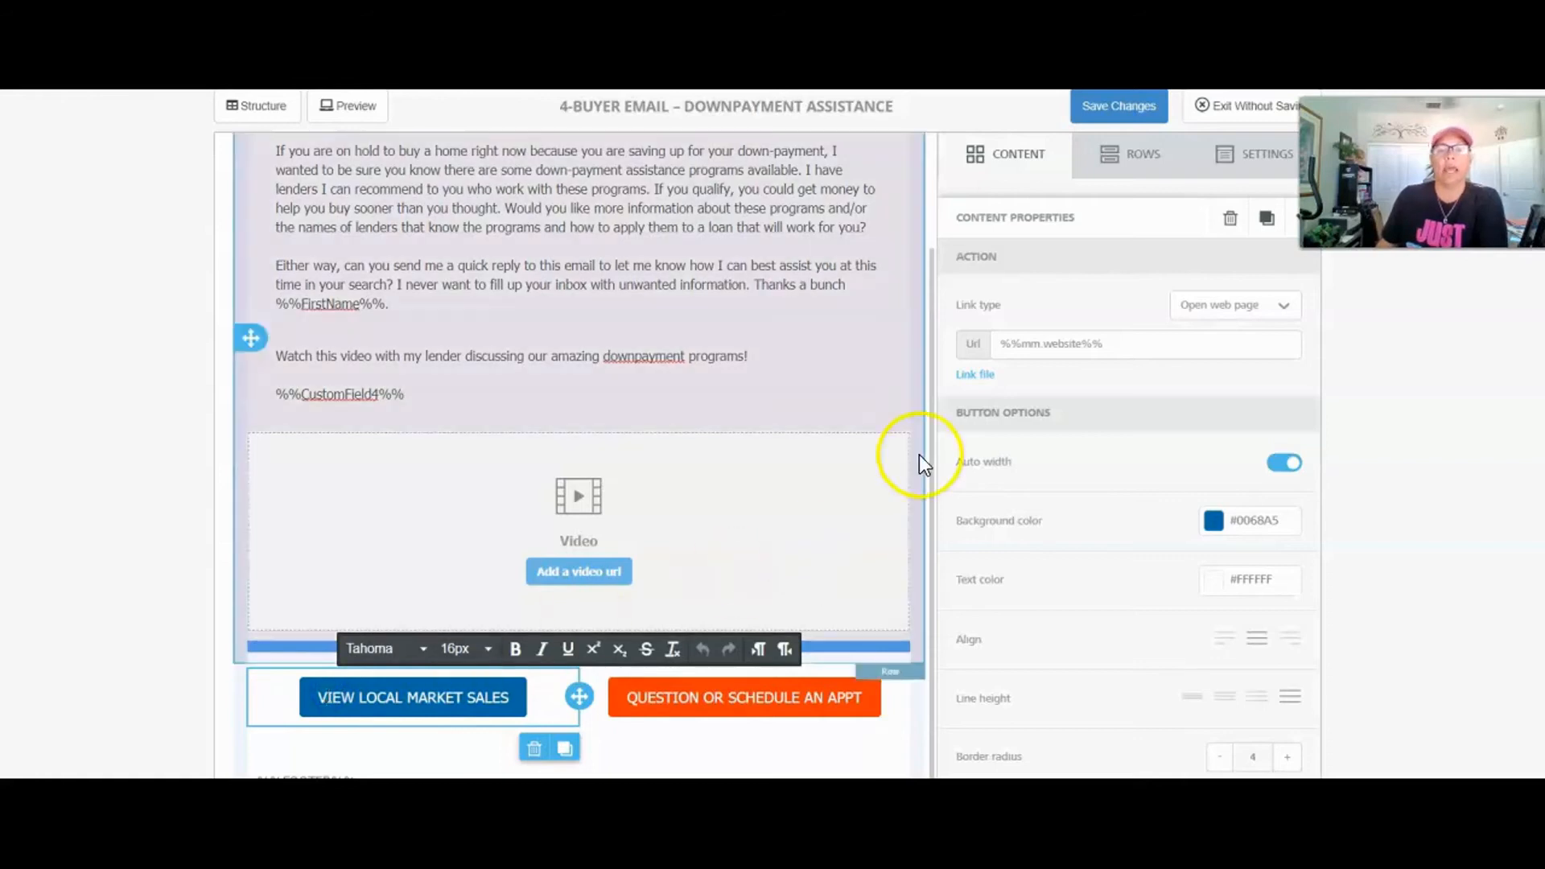
pyautogui.moveTo(1137, 340); pyautogui.dragTo(962, 342)
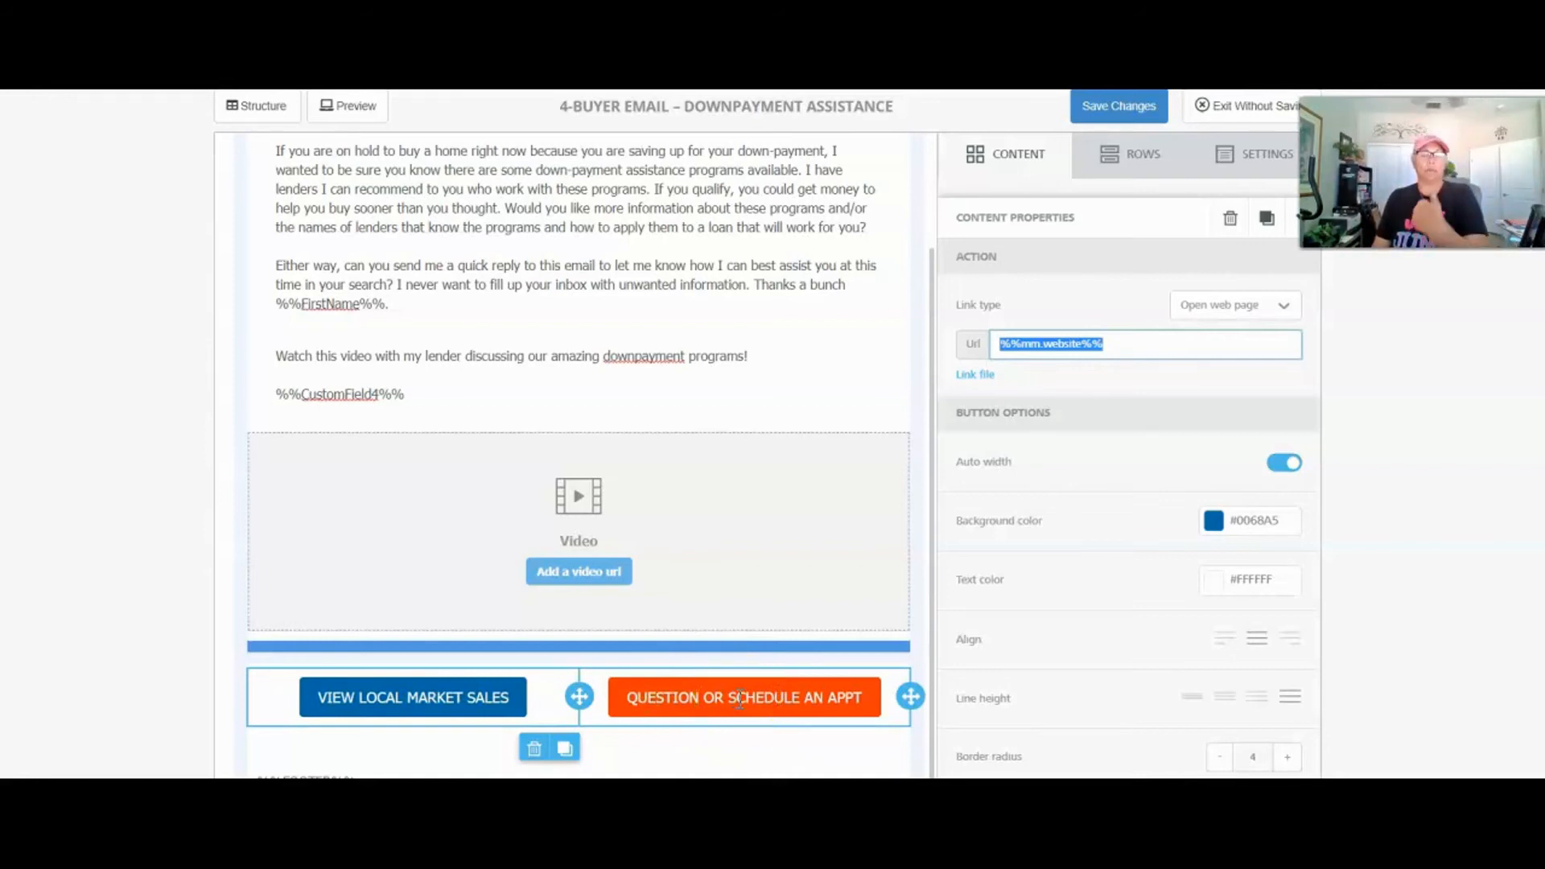
pyautogui.click(476, 695)
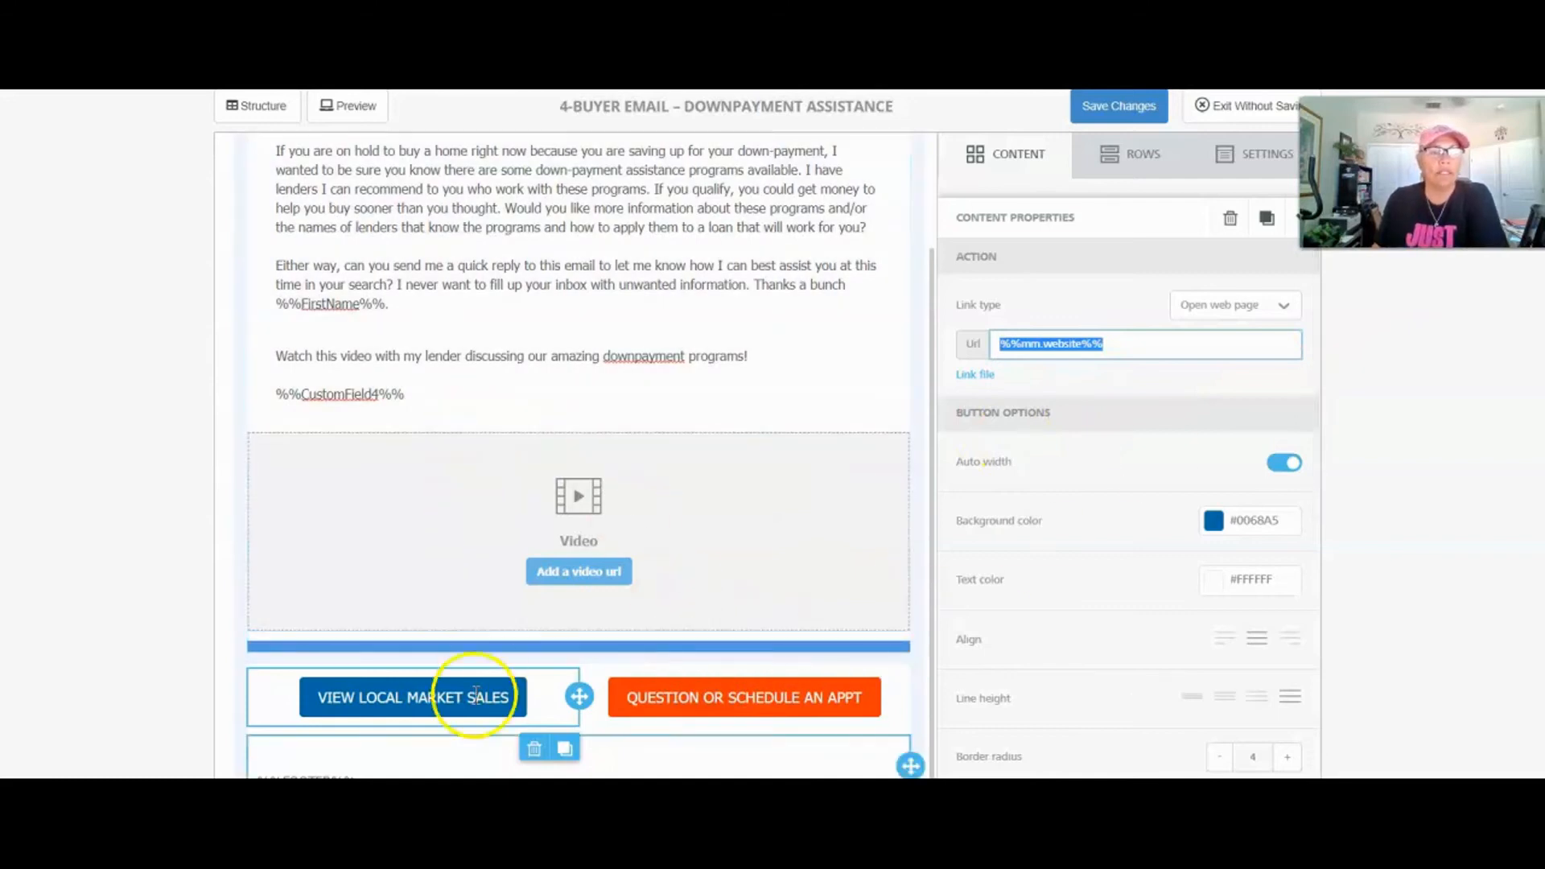
pyautogui.scroll(2, 673, 421)
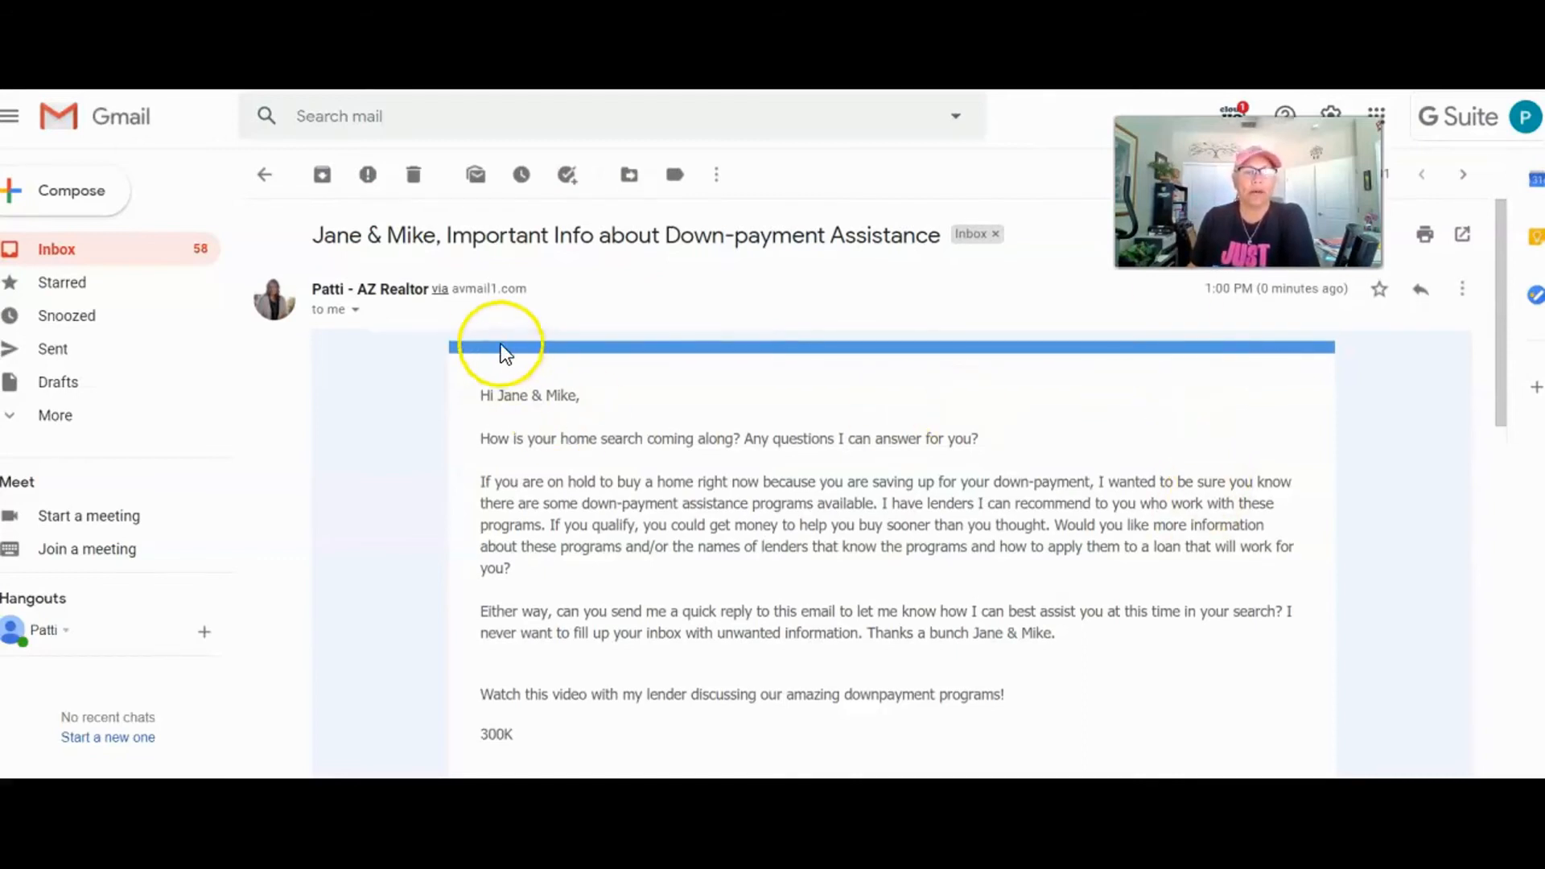
# Step: Confirm the recipients' merged names appear in the greeting and the closing sentence
pyautogui.moveTo(497, 397); pyautogui.dragTo(576, 397)
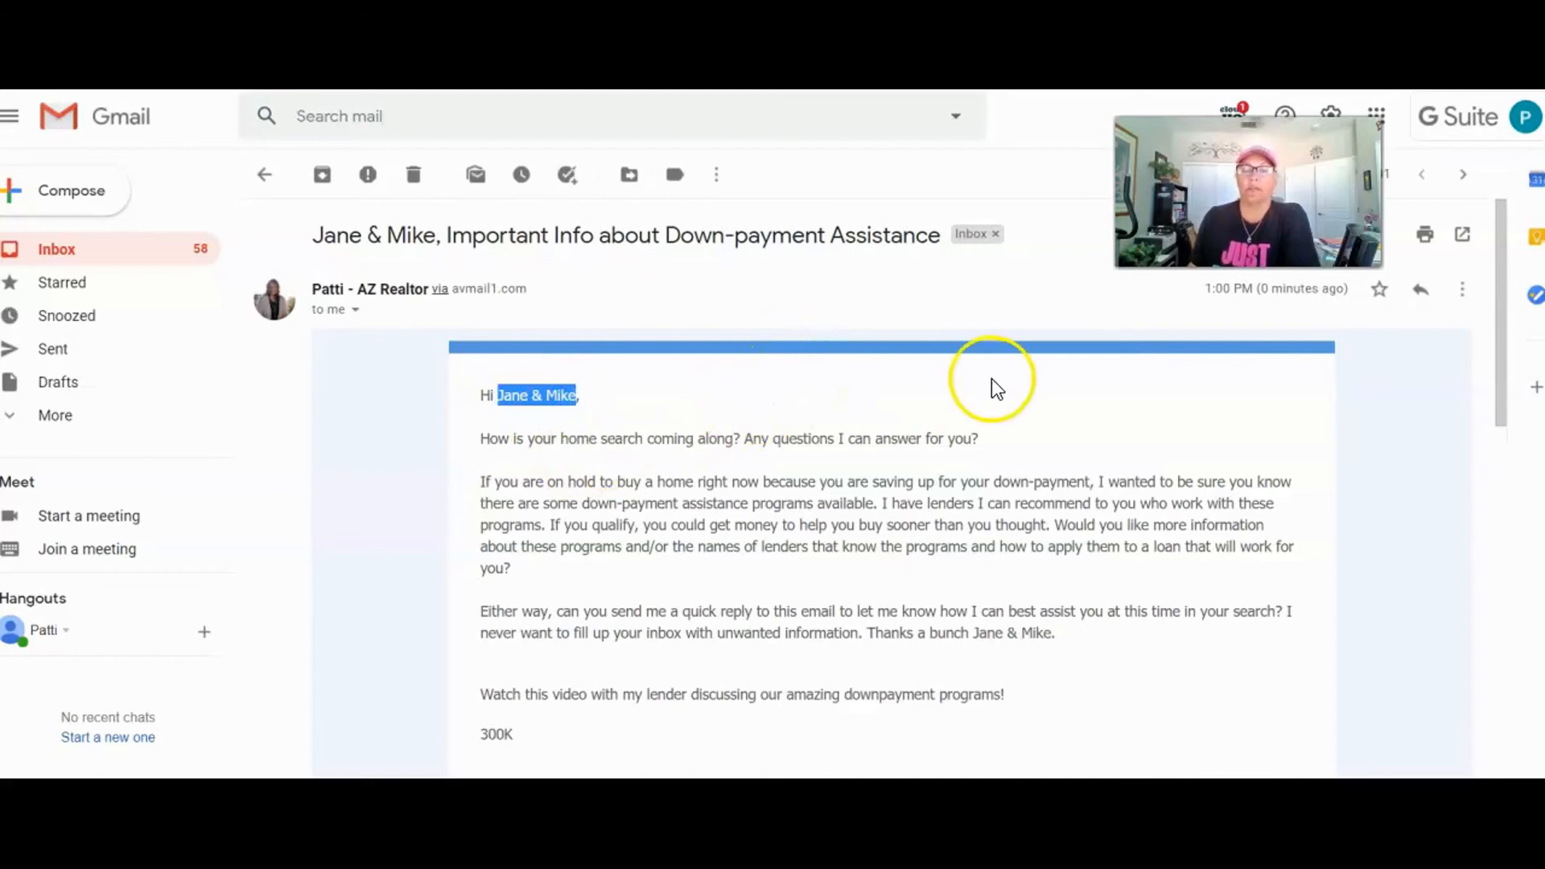
pyautogui.scroll(-1, 779, 388)
pyautogui.click(563, 335)
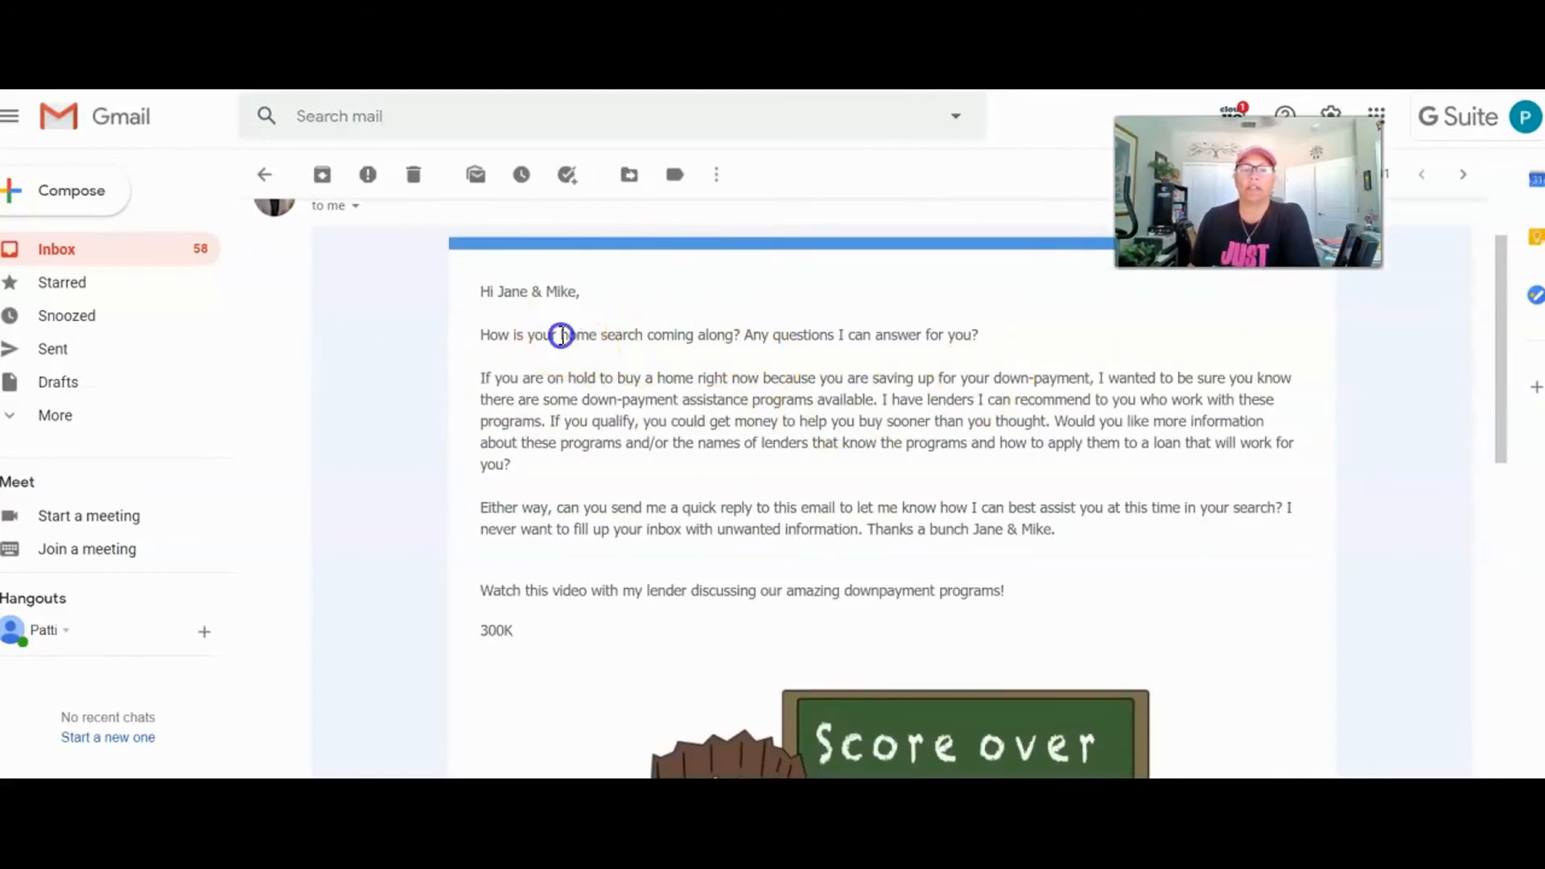
pyautogui.click(558, 335)
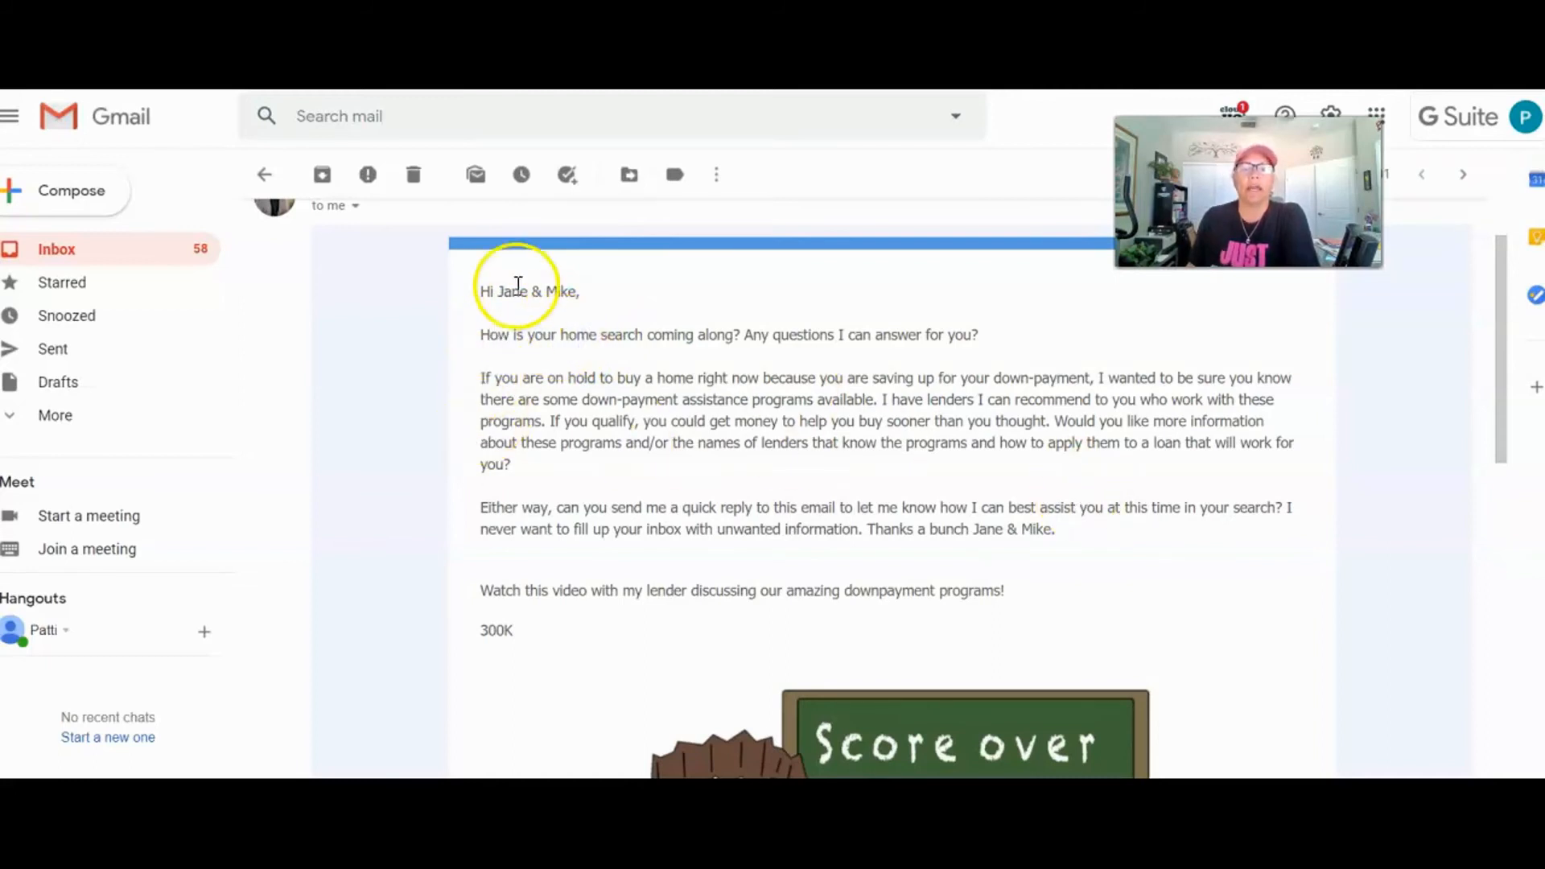
pyautogui.moveTo(498, 292); pyautogui.dragTo(580, 291)
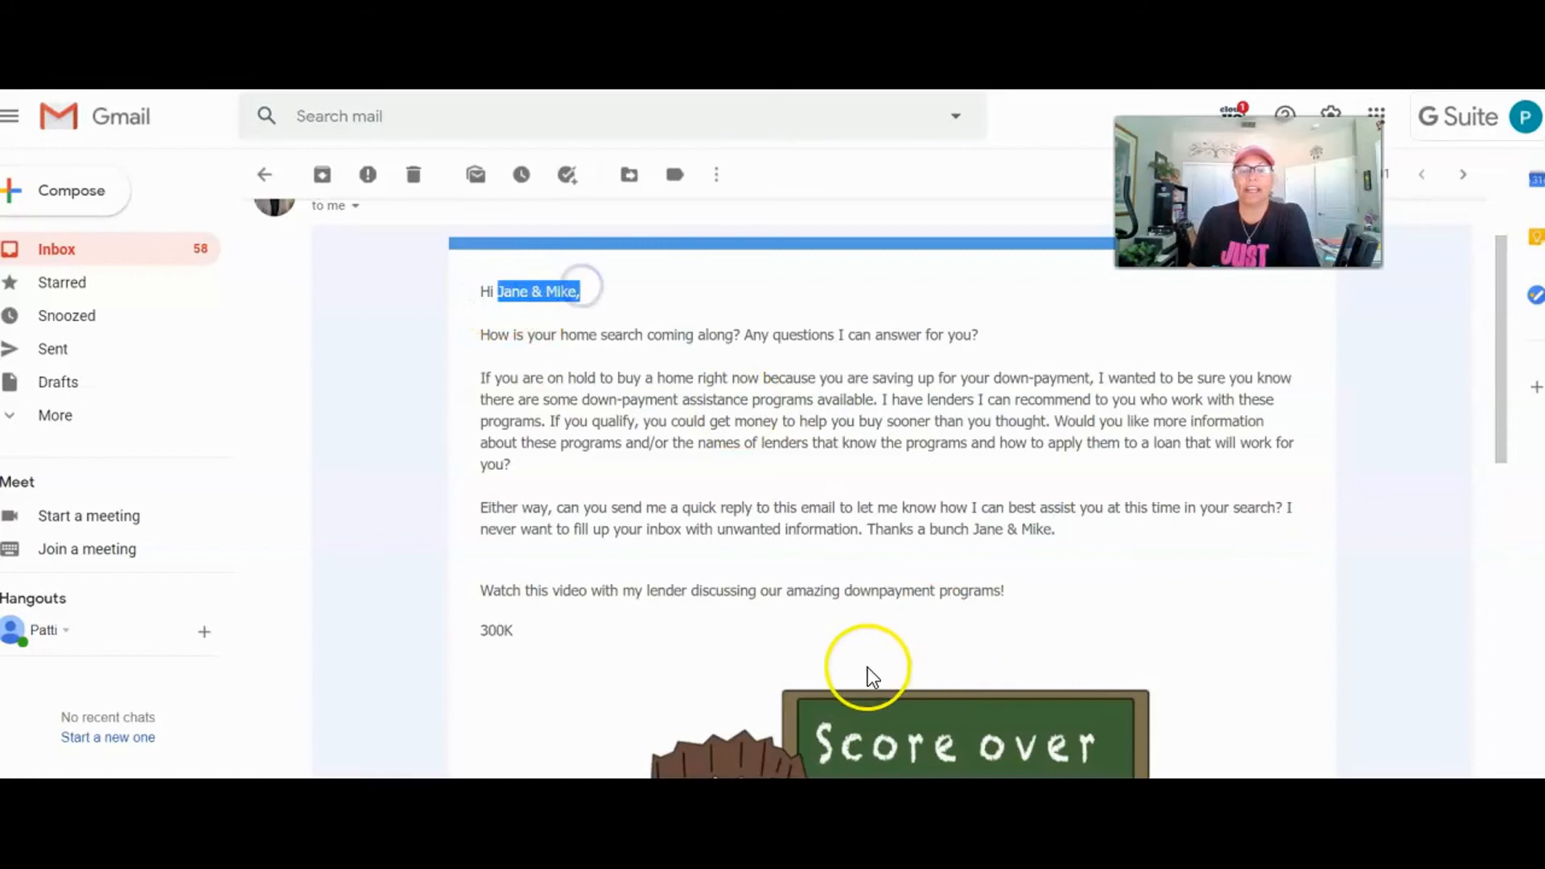
pyautogui.moveTo(975, 530); pyautogui.dragTo(1051, 530)
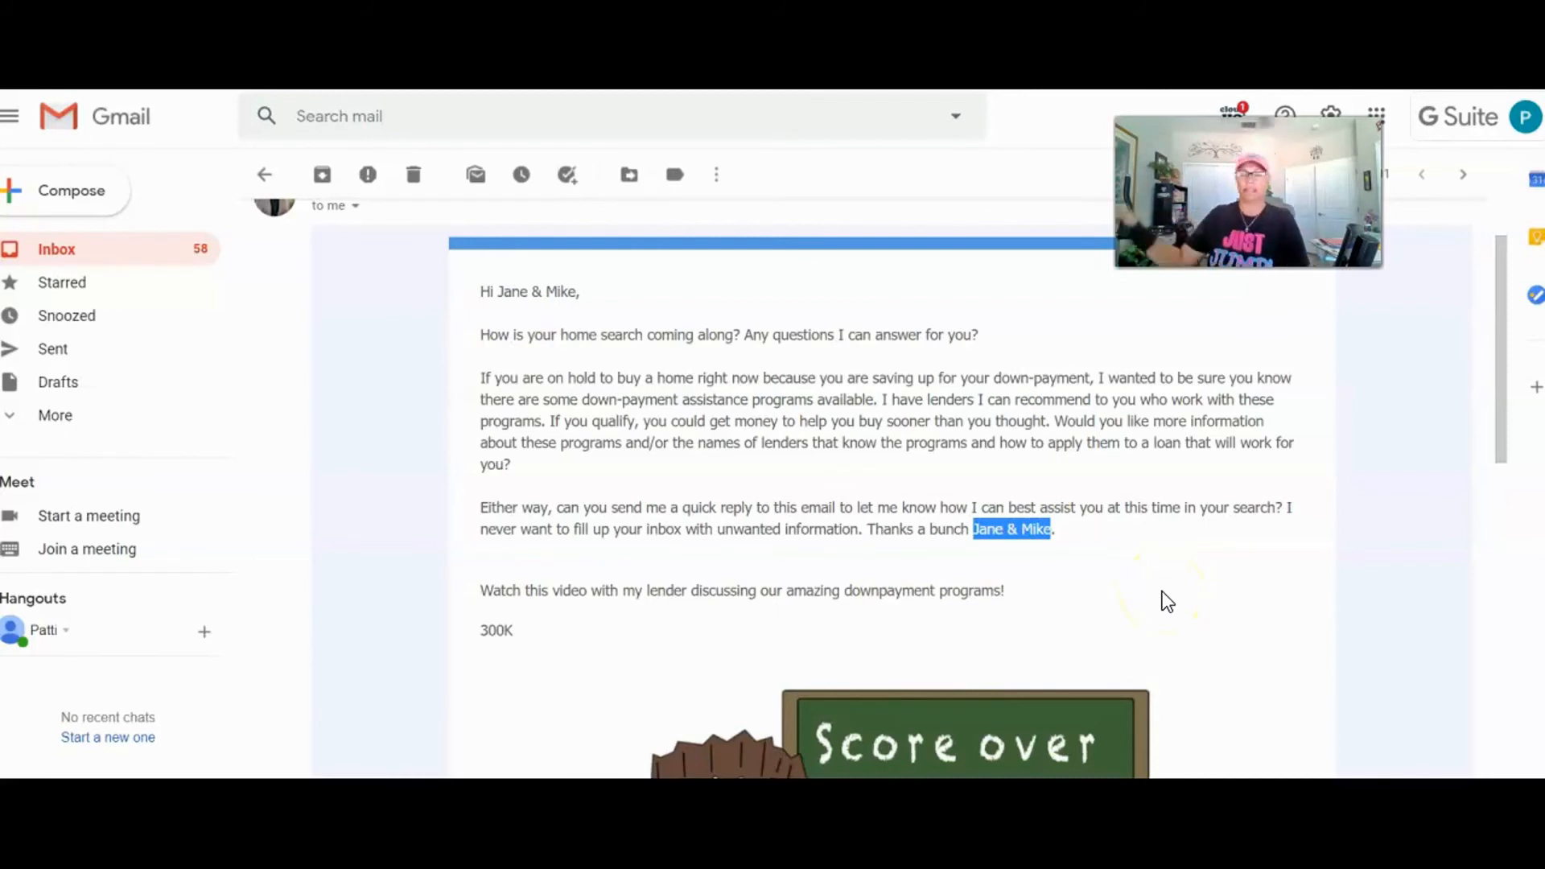
# Step: Check the lender video thumbnail and open the VIEW LOCAL MARKET SALES link
pyautogui.scroll(-3, 1199, 592)
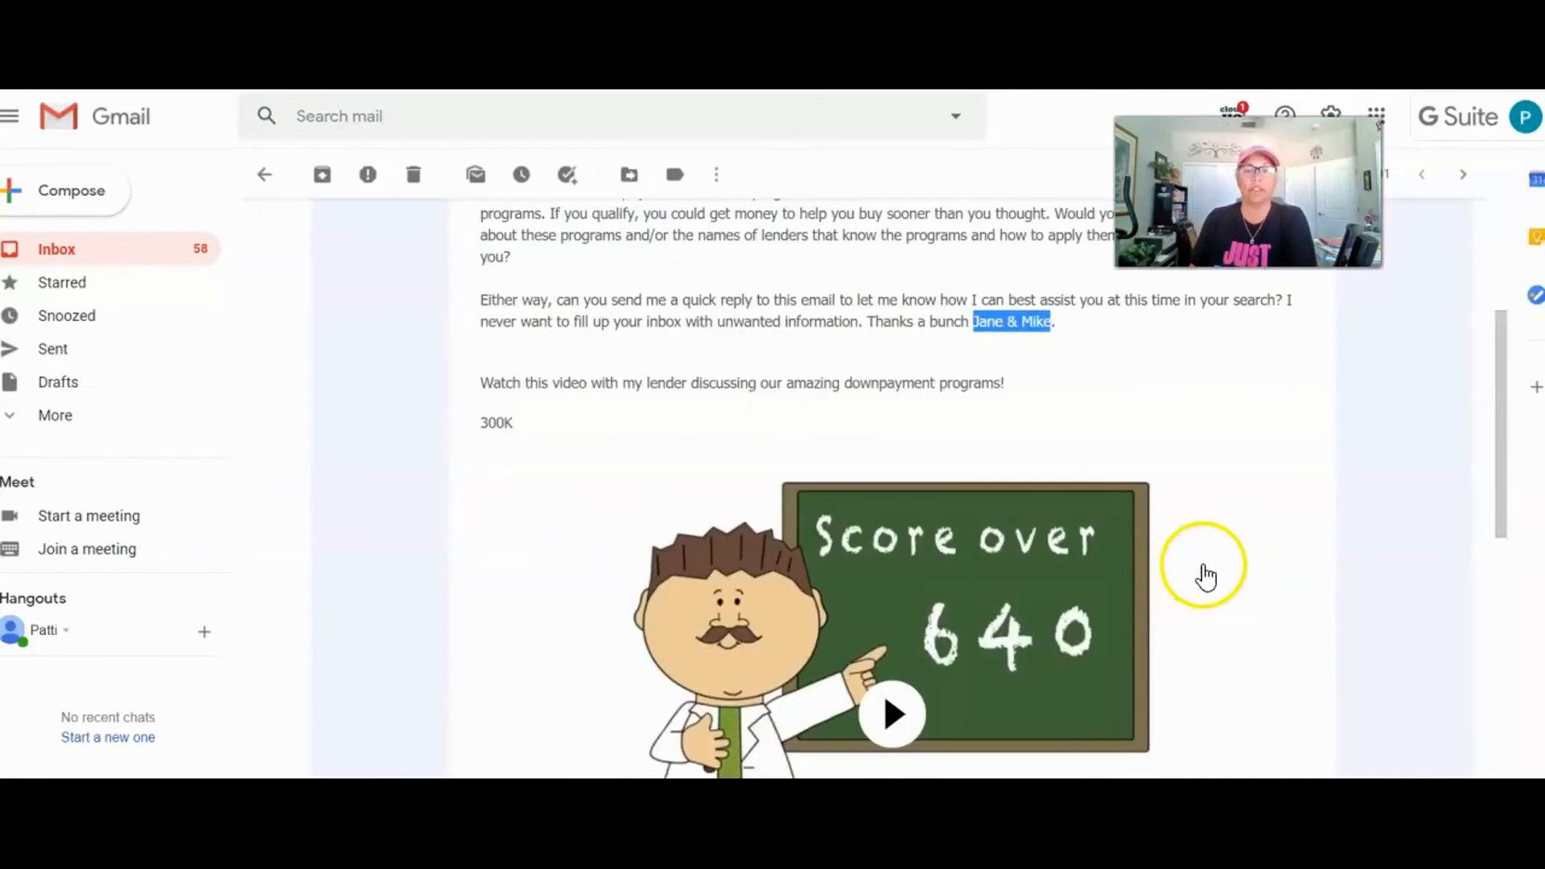
pyautogui.scroll(-2, 1119, 608)
pyautogui.scroll(-2, 1118, 607)
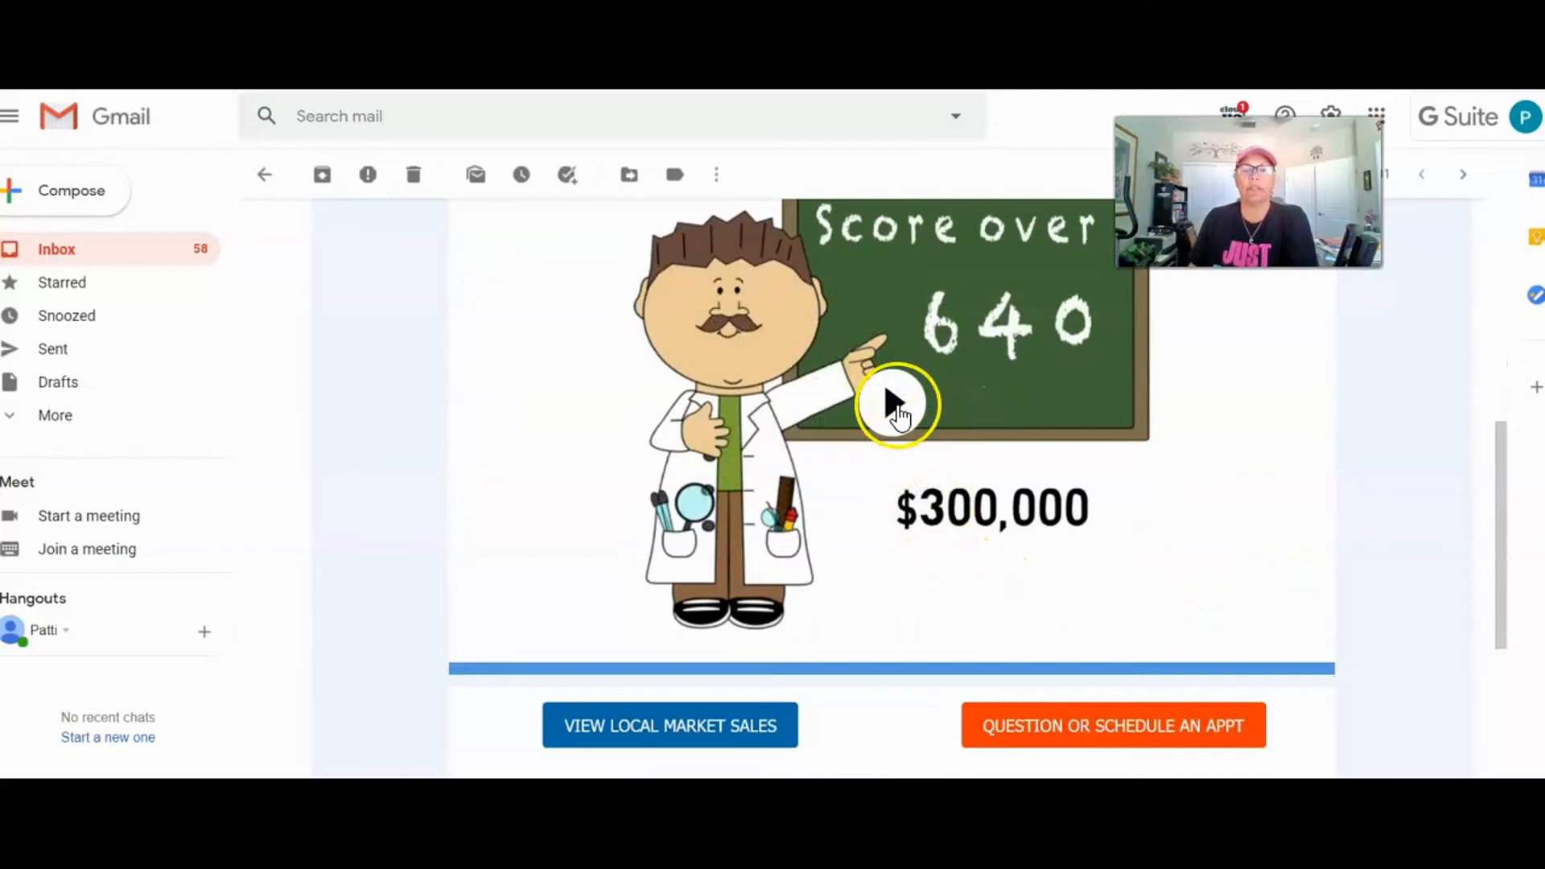
pyautogui.scroll(3, 917, 450)
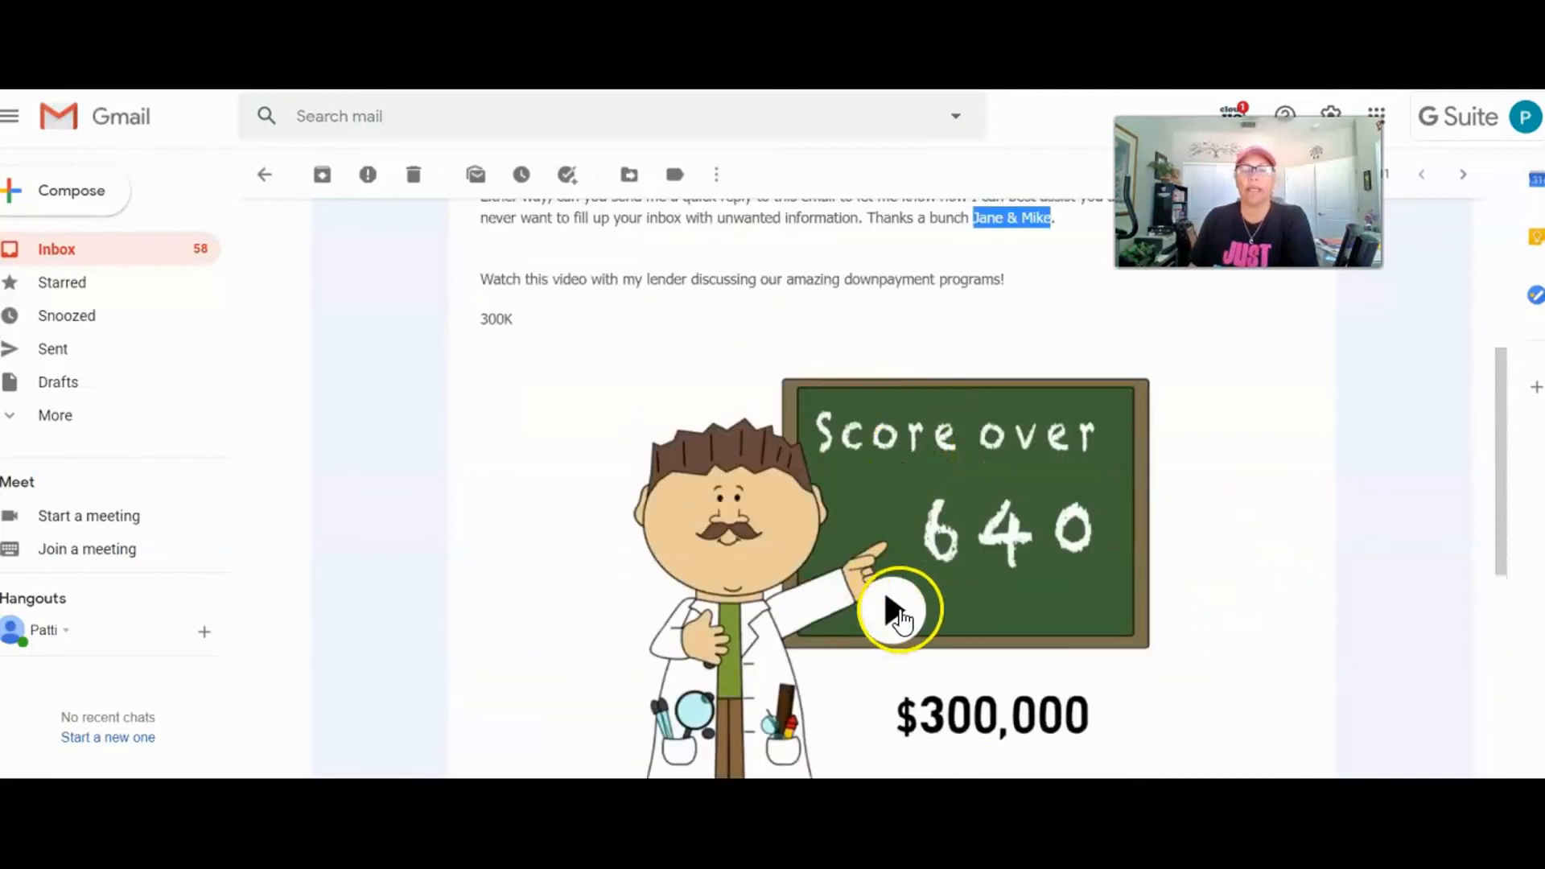
pyautogui.scroll(-5, 1176, 511)
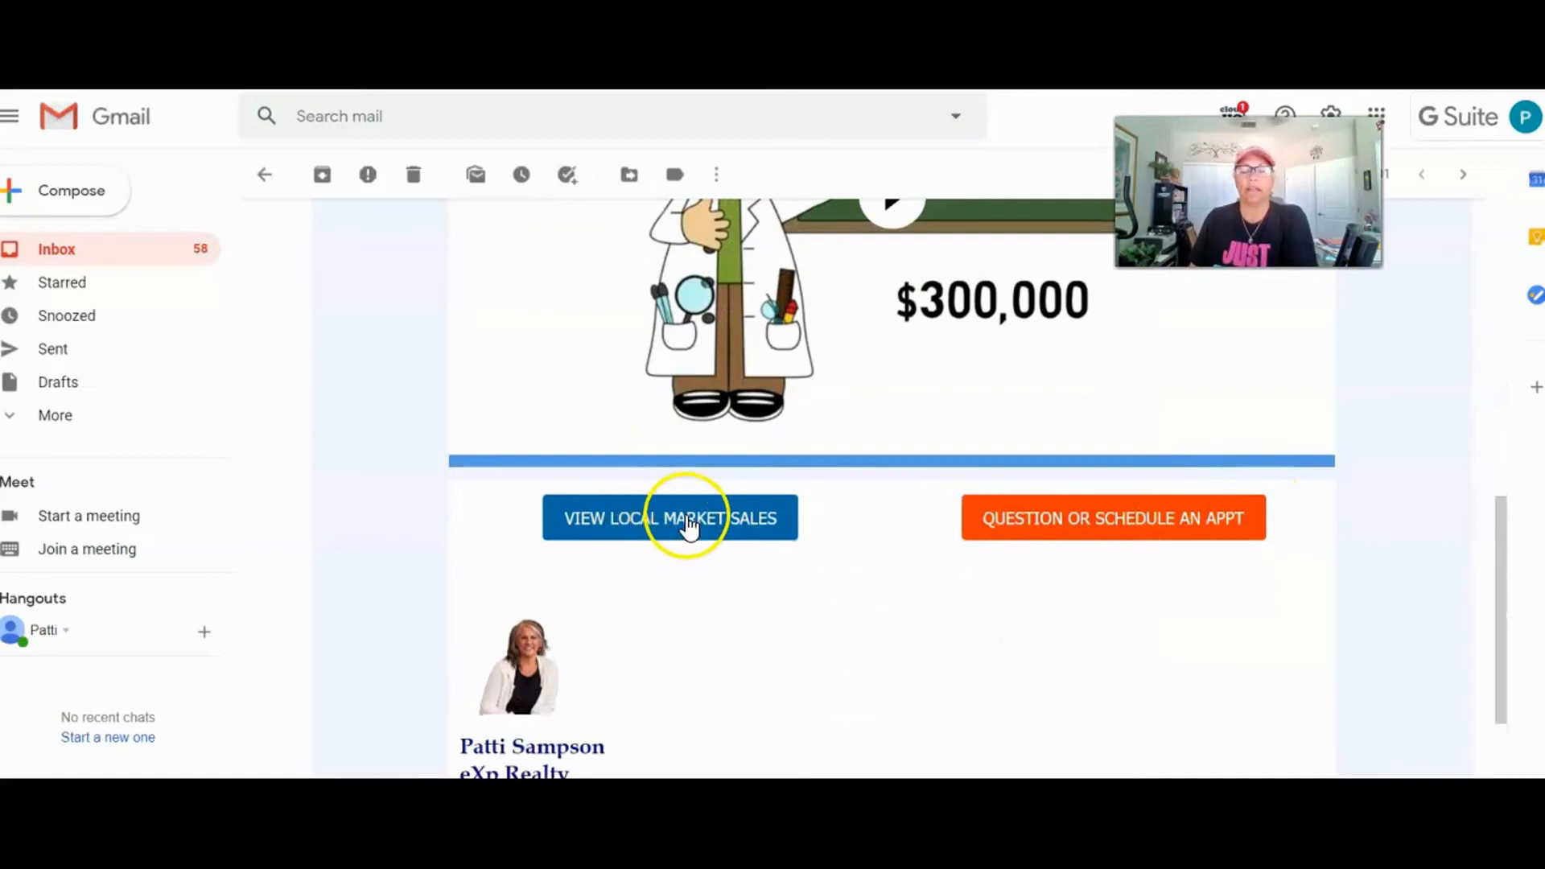
pyautogui.click(631, 523)
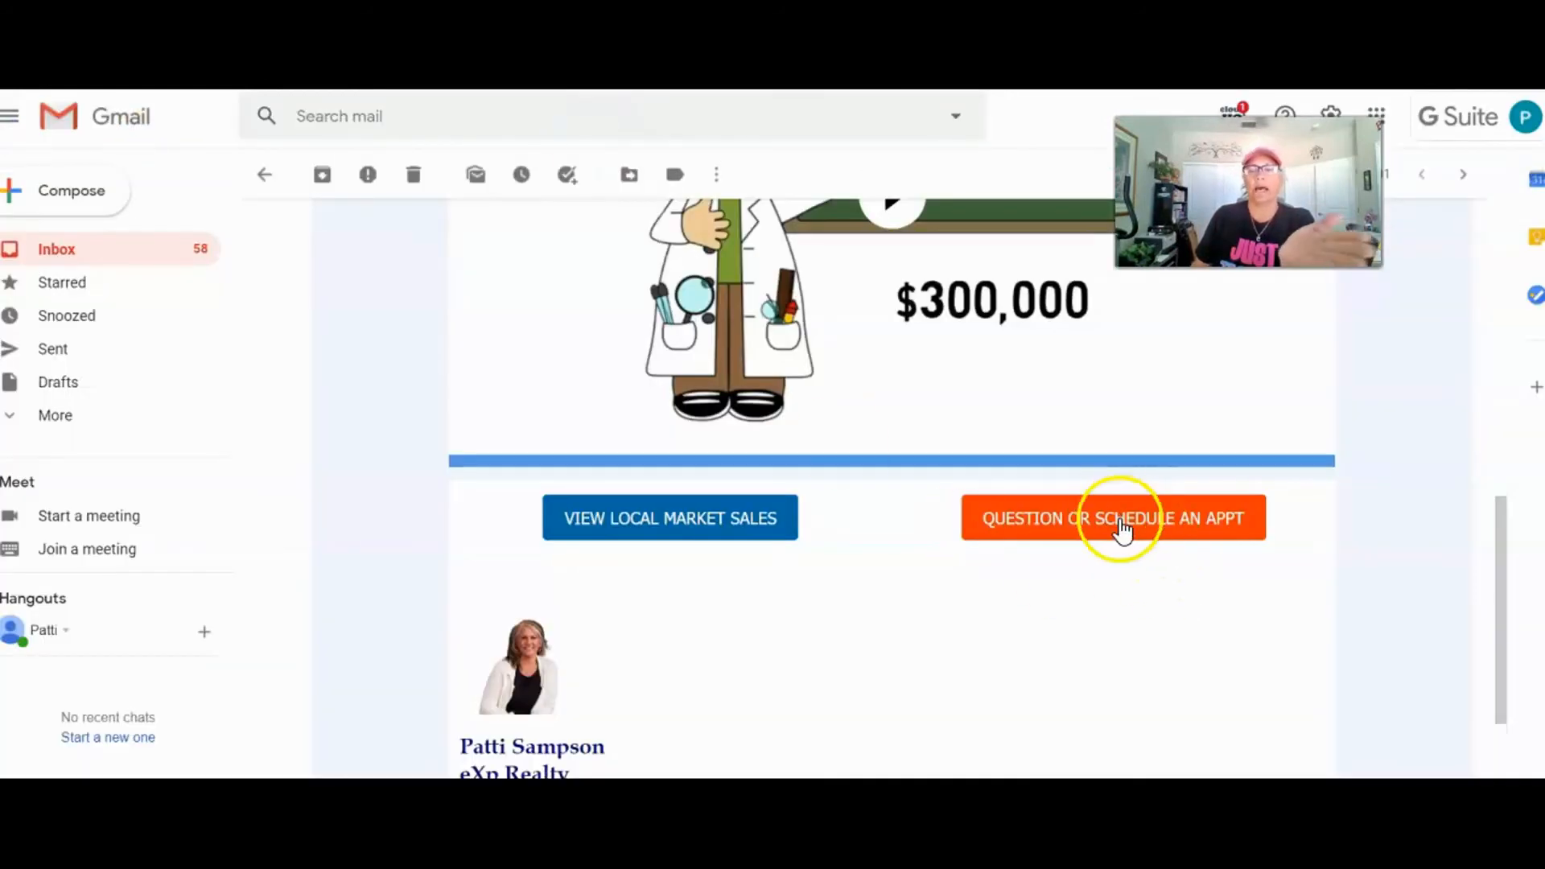
# Step: Test the QUESTION OR SCHEDULE AN APPT button's prefilled email, then close the draft
pyautogui.click(1125, 524)
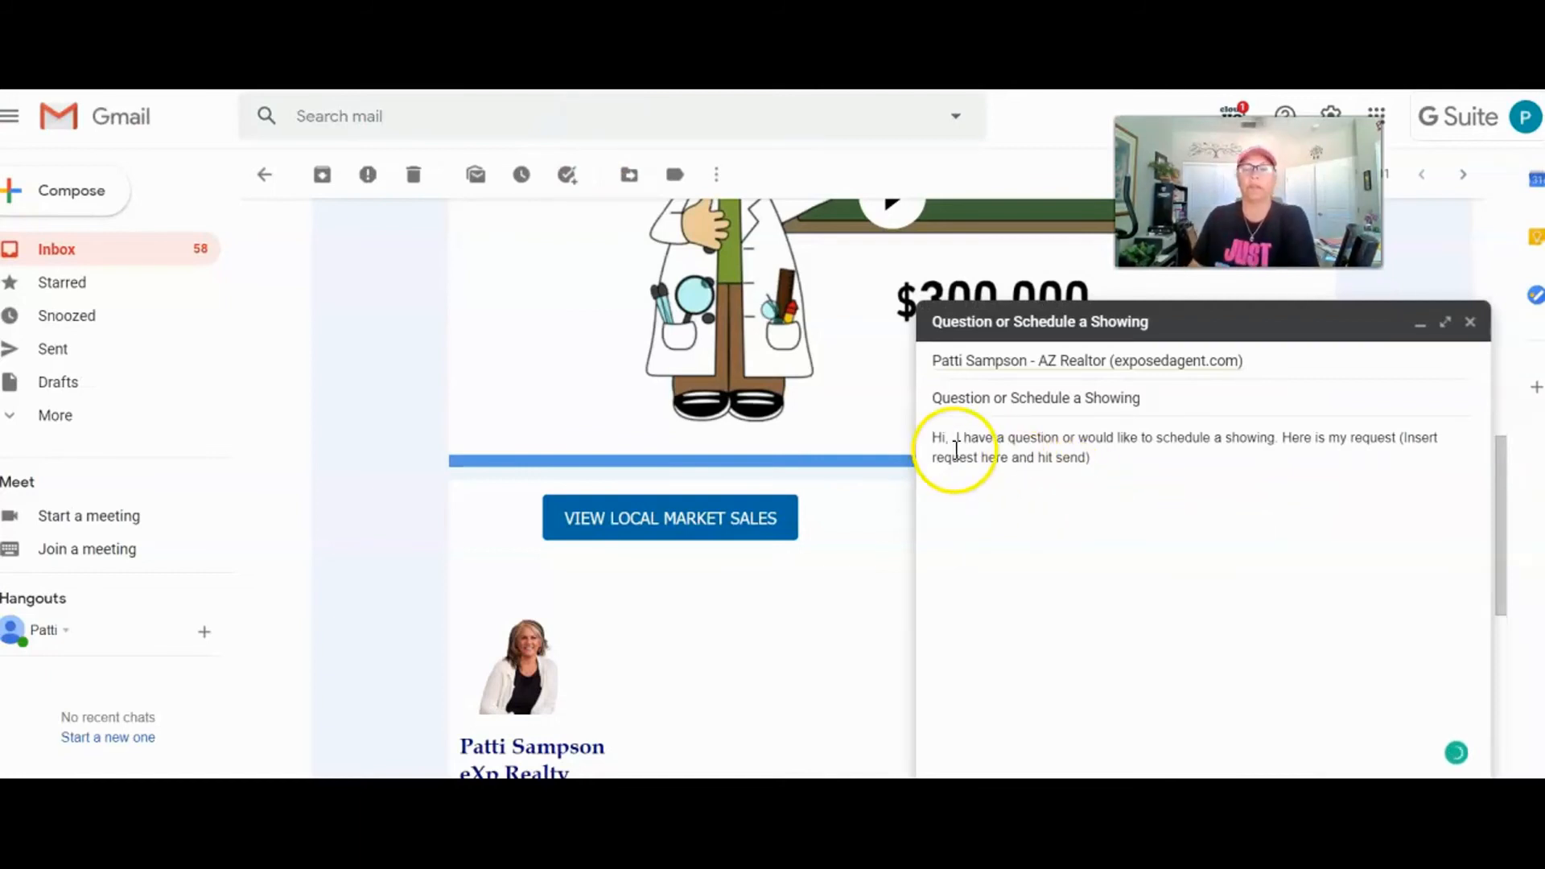
pyautogui.click(1470, 323)
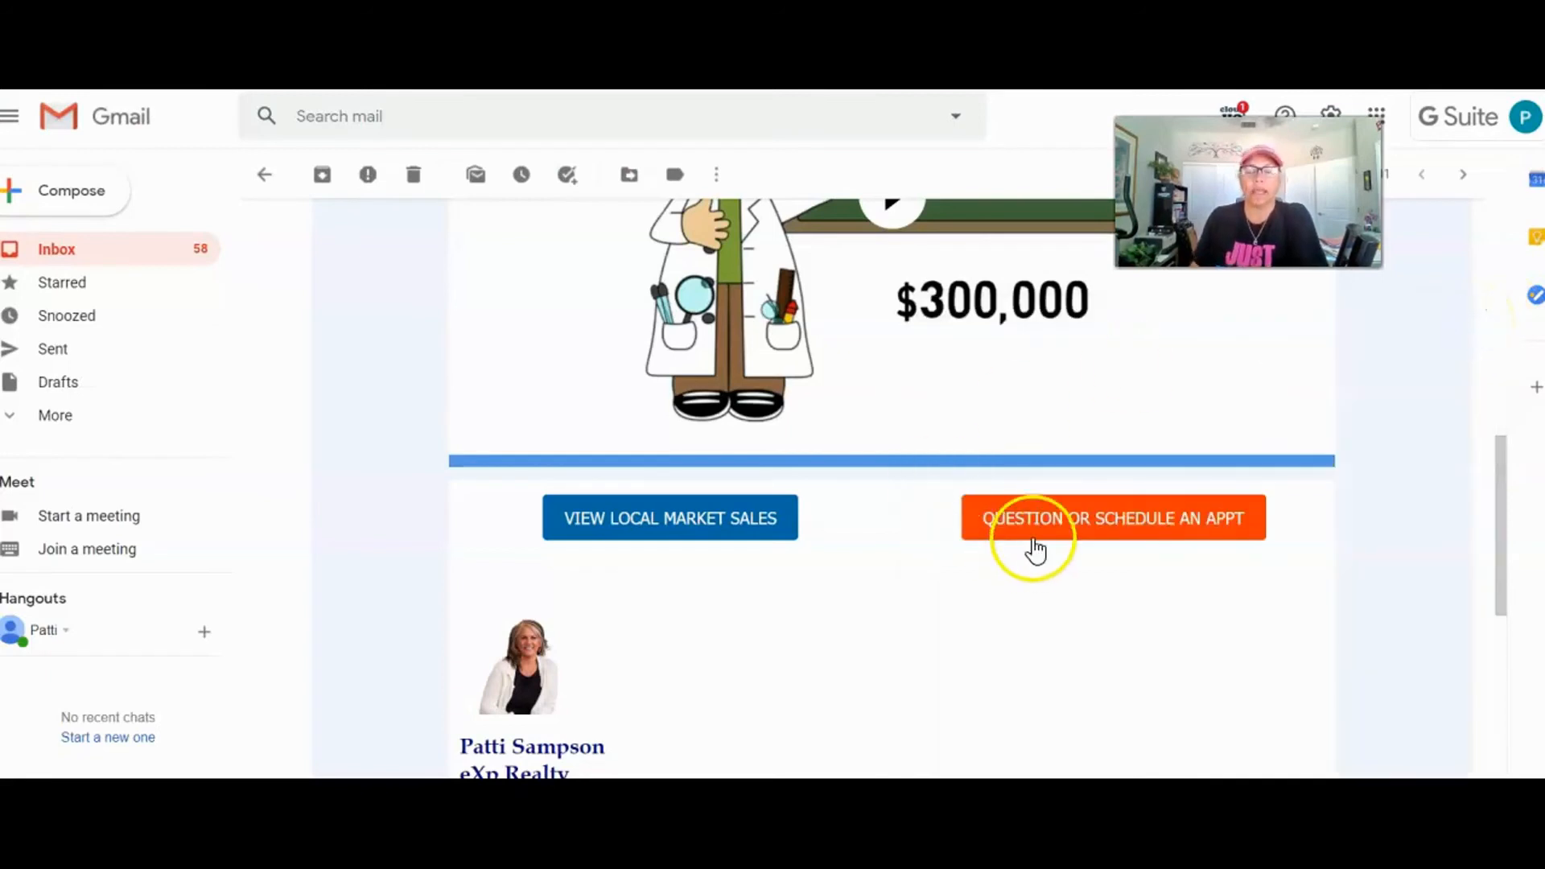
pyautogui.scroll(10, 1026, 499)
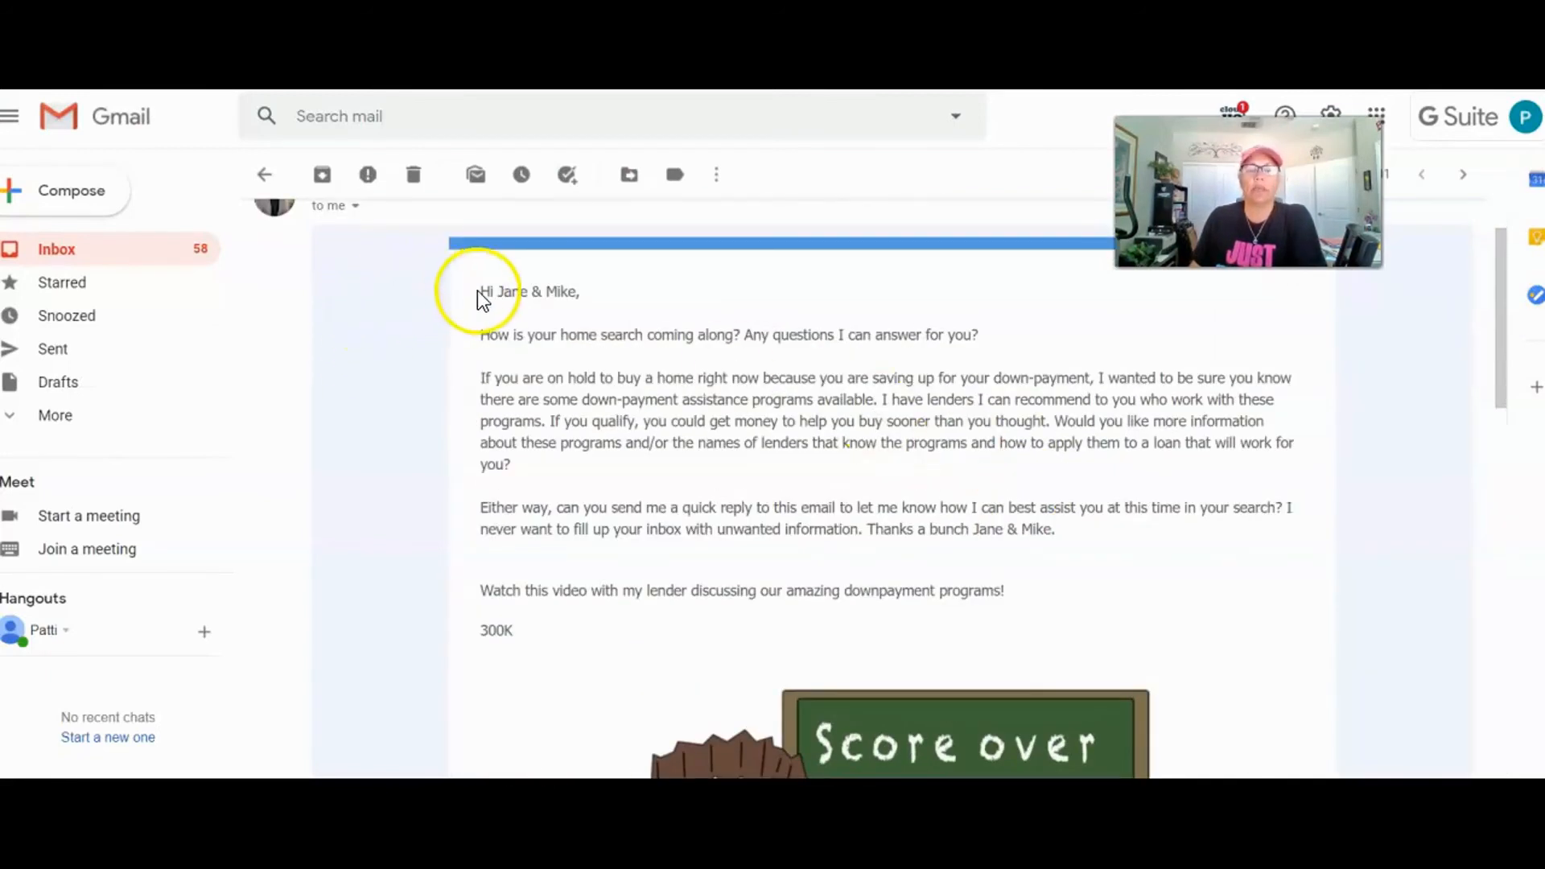
pyautogui.scroll(2, 803, 421)
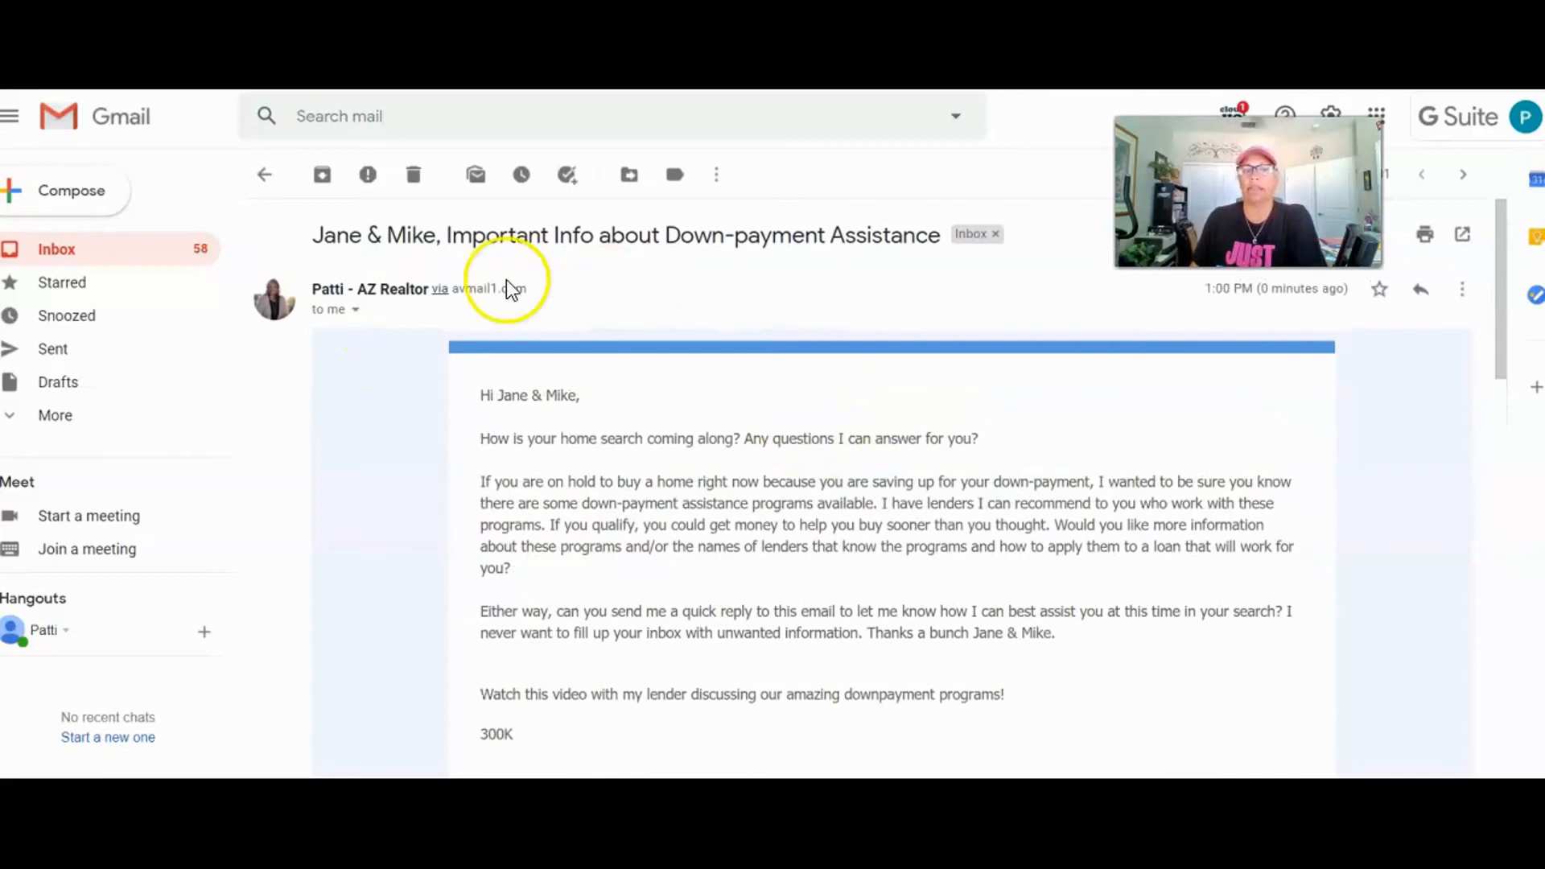
# Step: Confirm the recipients' names in the subject and greeting, then return to the CRM contact
pyautogui.moveTo(311, 234); pyautogui.dragTo(443, 235)
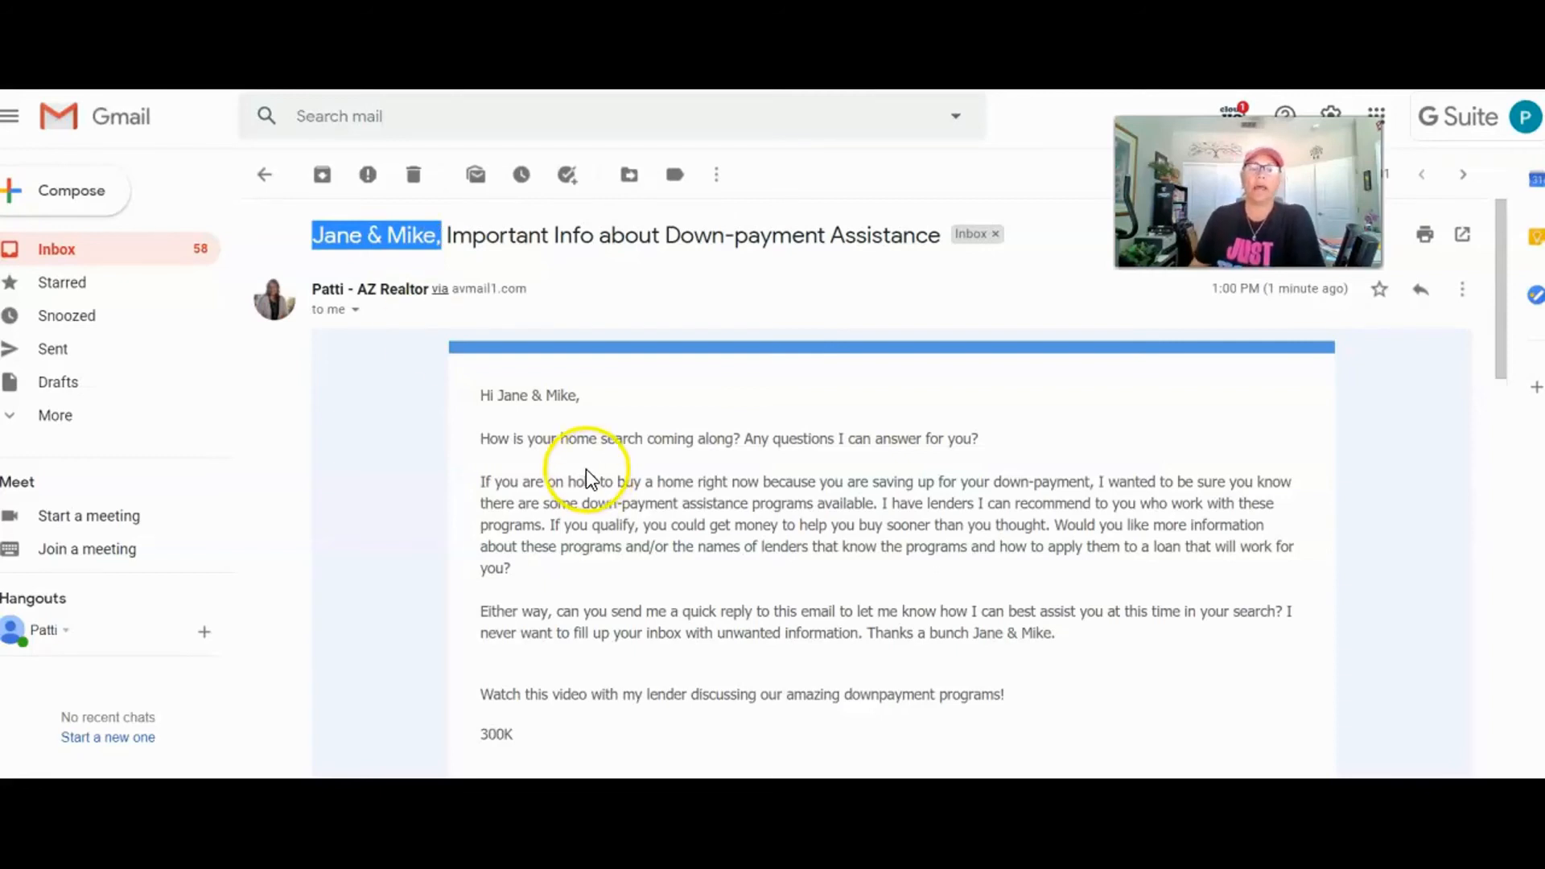
pyautogui.moveTo(497, 395); pyautogui.dragTo(581, 394)
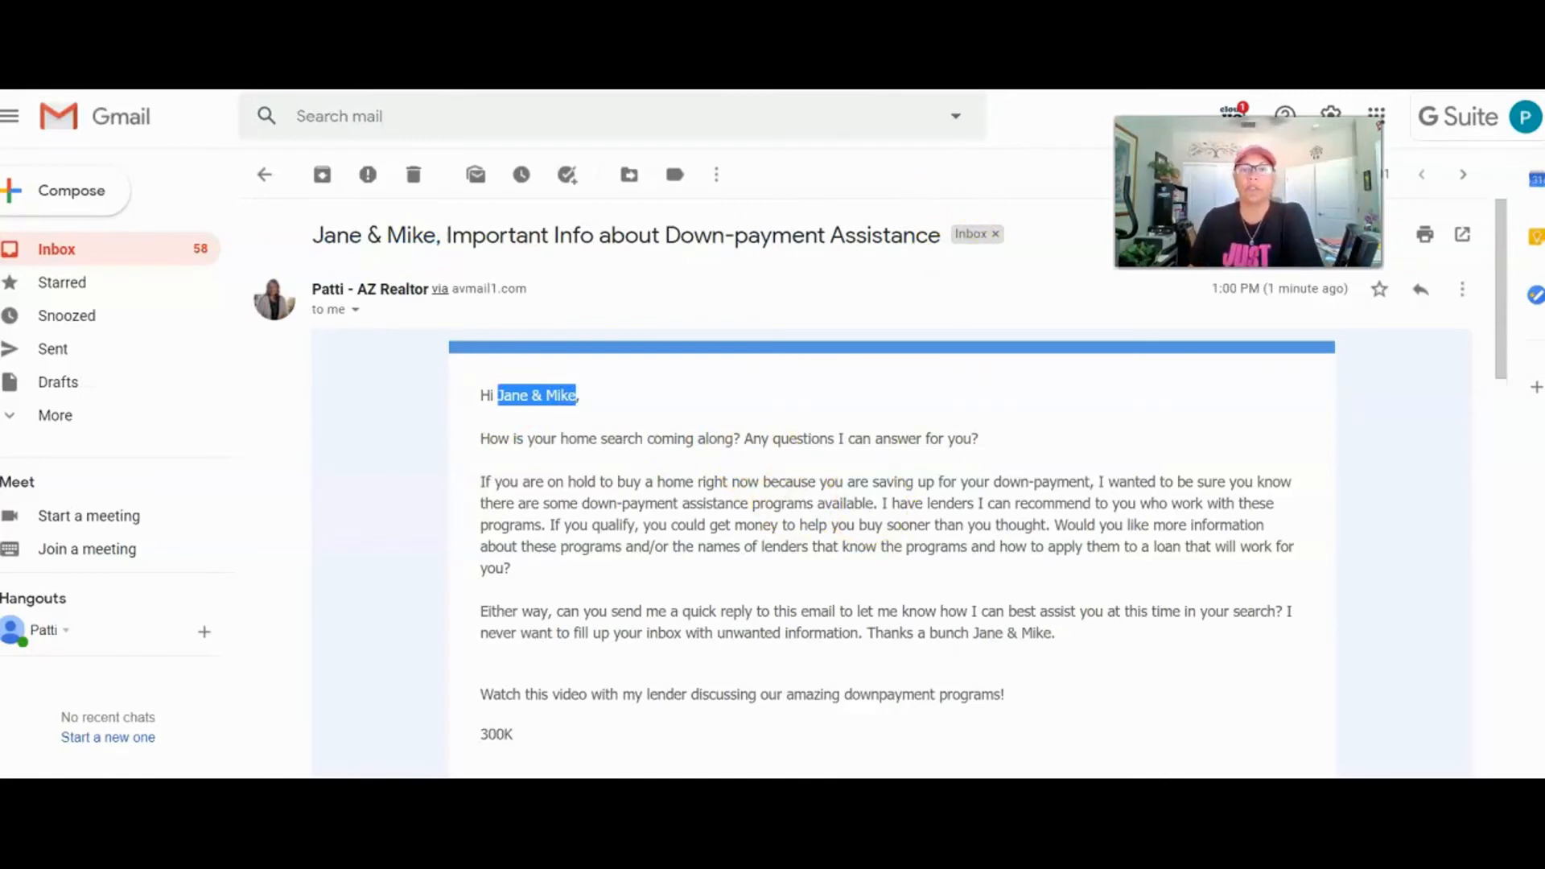
pyautogui.click(982, 84)
pyautogui.click(656, 384)
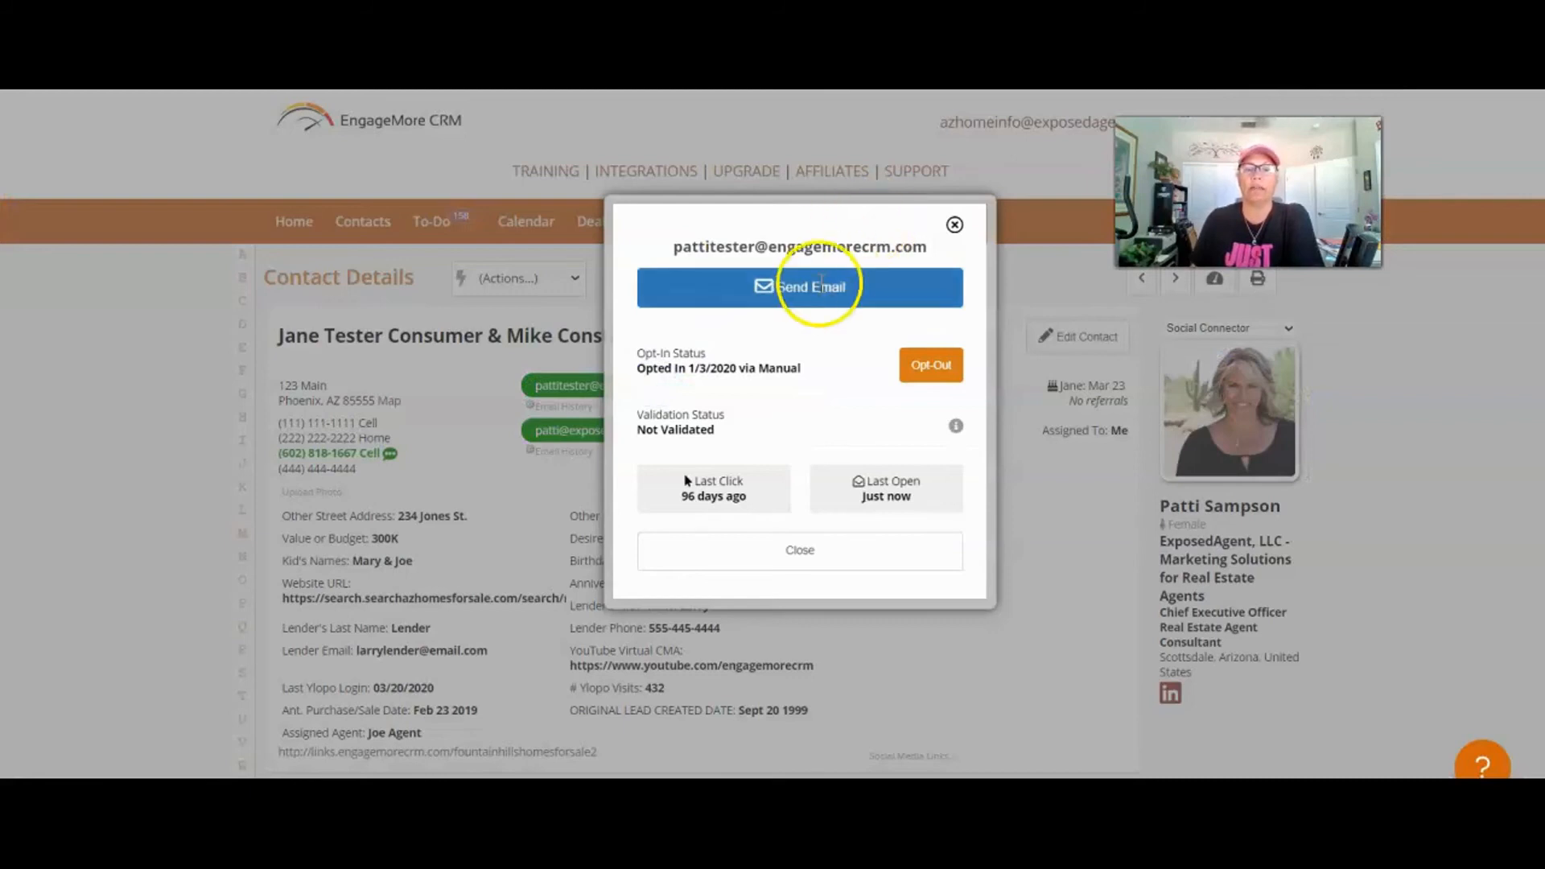
pyautogui.click(821, 288)
pyautogui.click(721, 326)
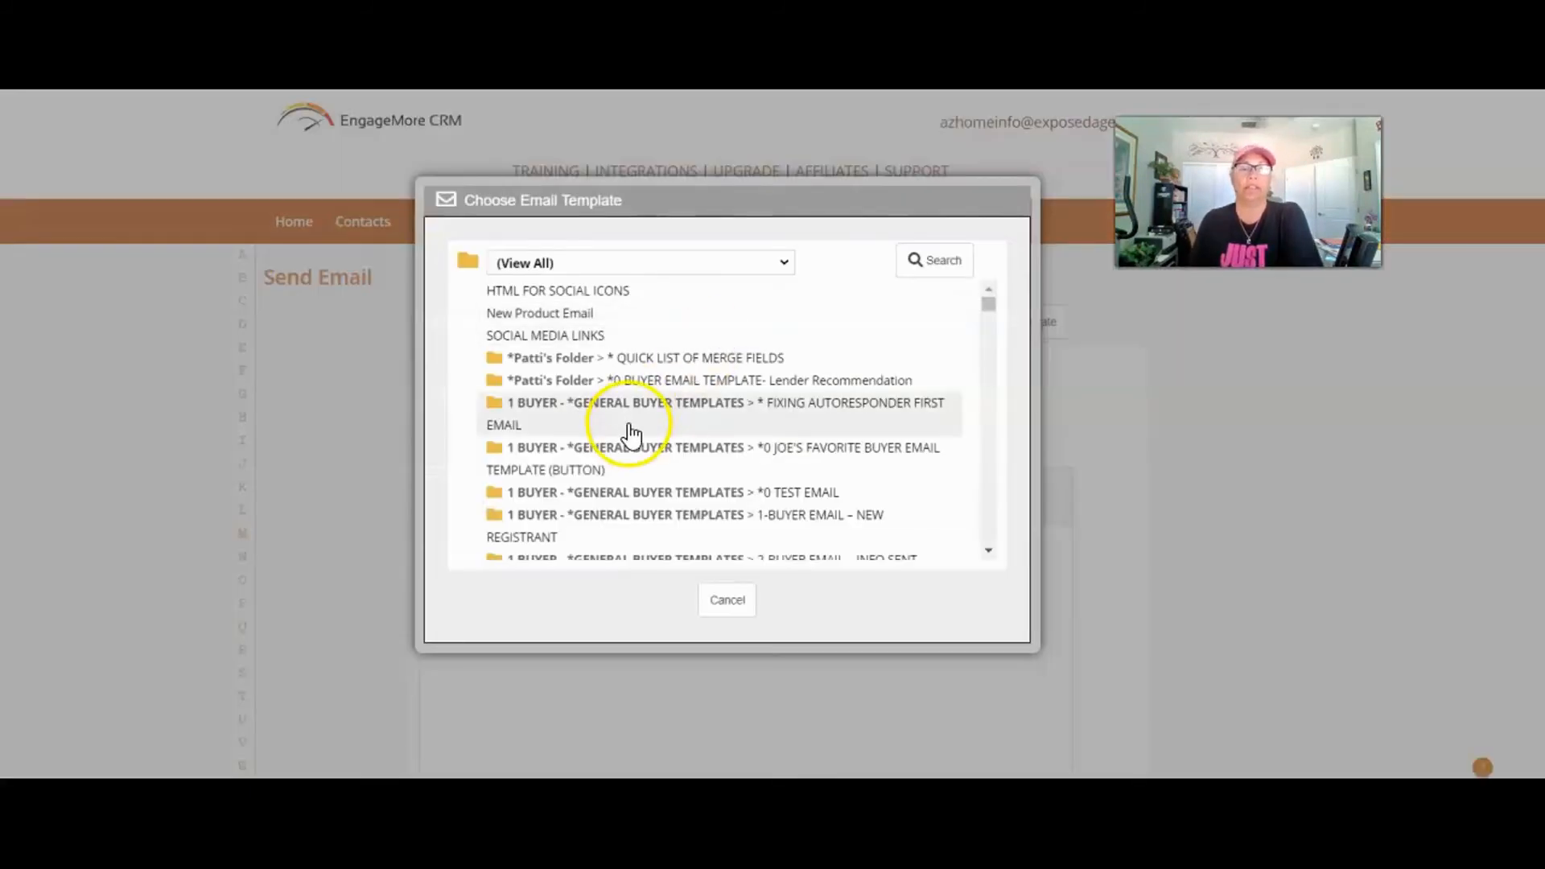
pyautogui.click(727, 601)
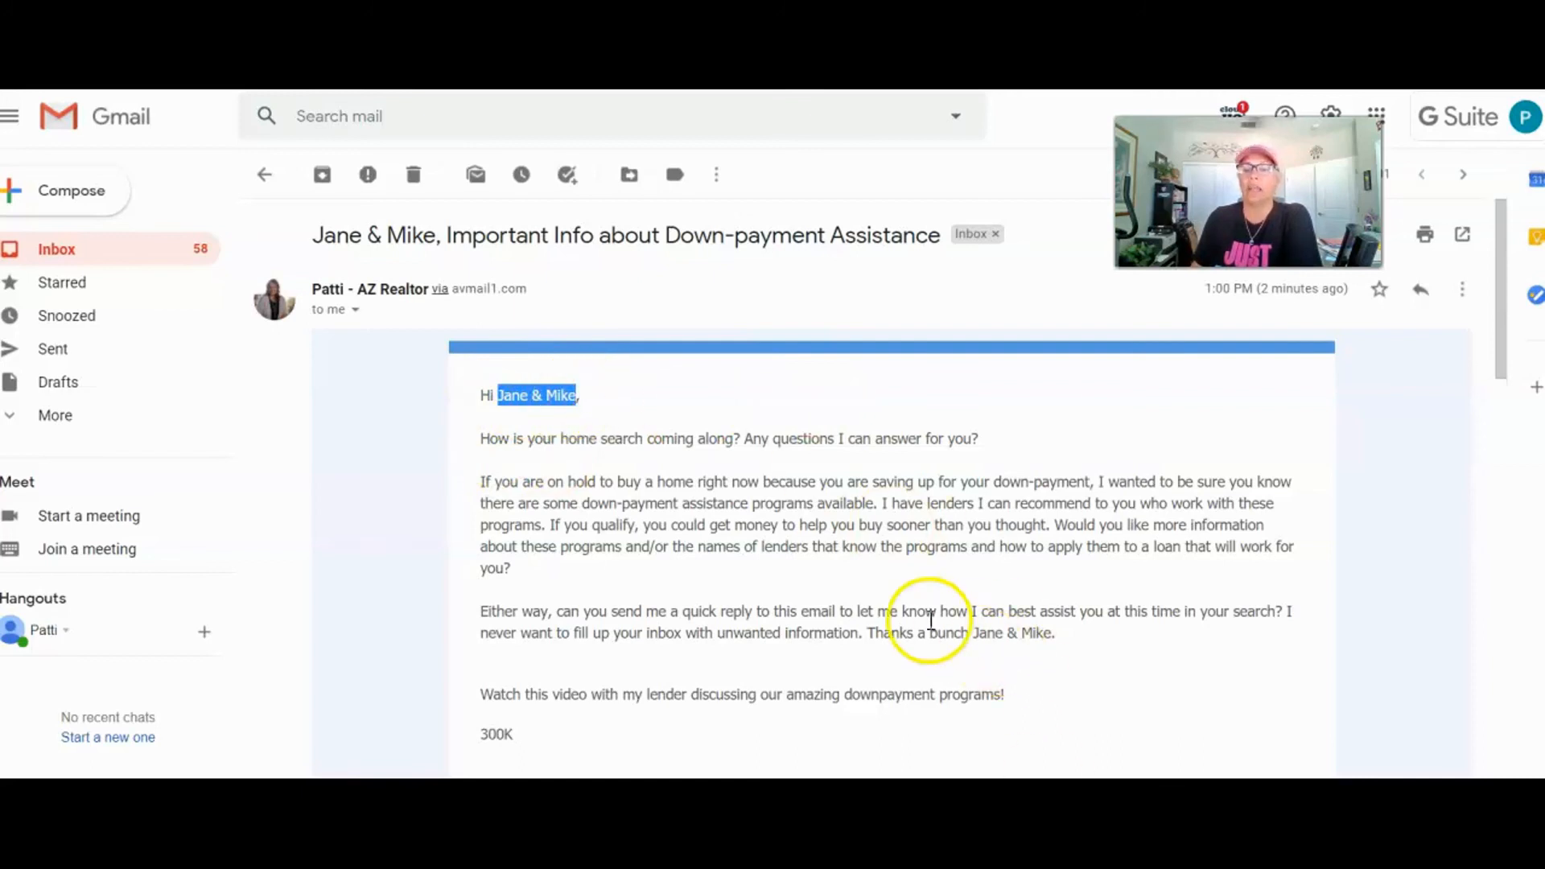
pyautogui.moveTo(972, 635); pyautogui.dragTo(1056, 633)
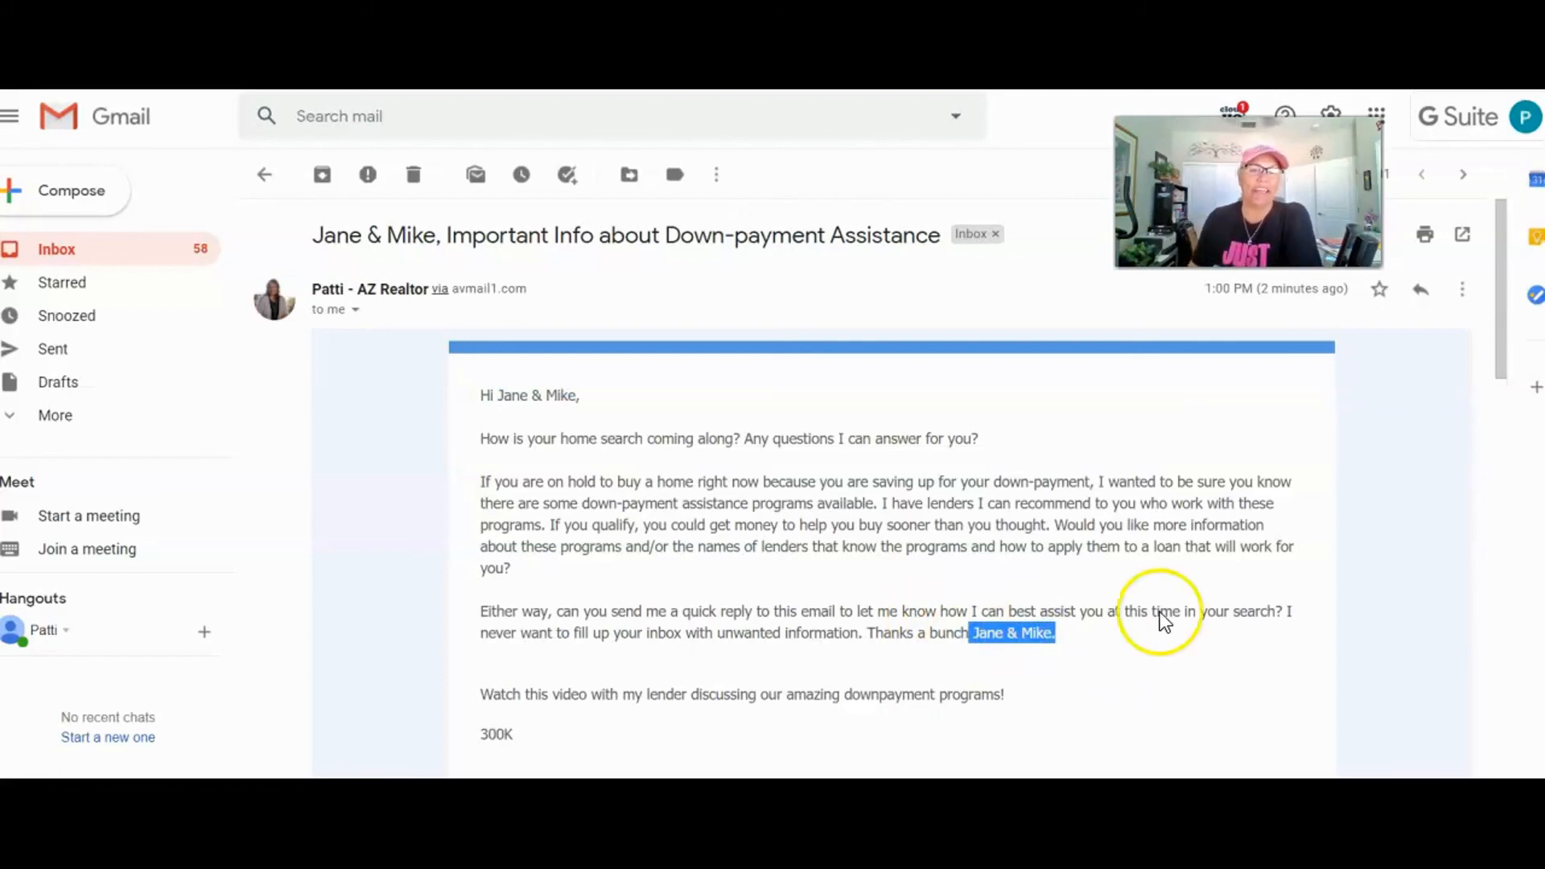
pyautogui.scroll(-7, 1166, 624)
pyautogui.scroll(-2, 1147, 575)
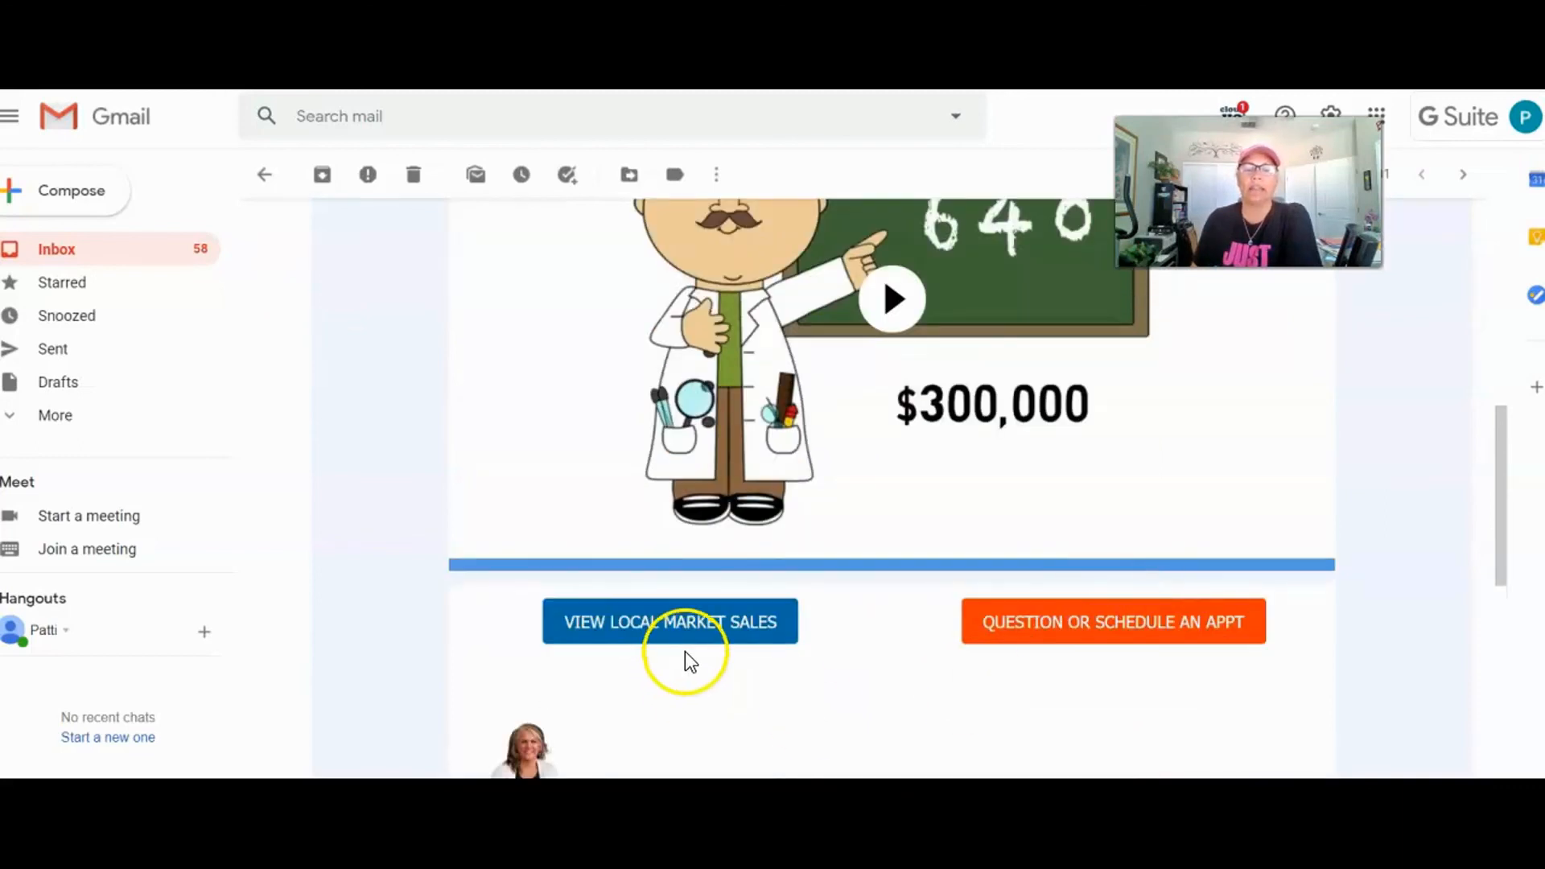
pyautogui.scroll(3, 1085, 524)
pyautogui.scroll(-3, 870, 635)
pyautogui.scroll(3, 921, 614)
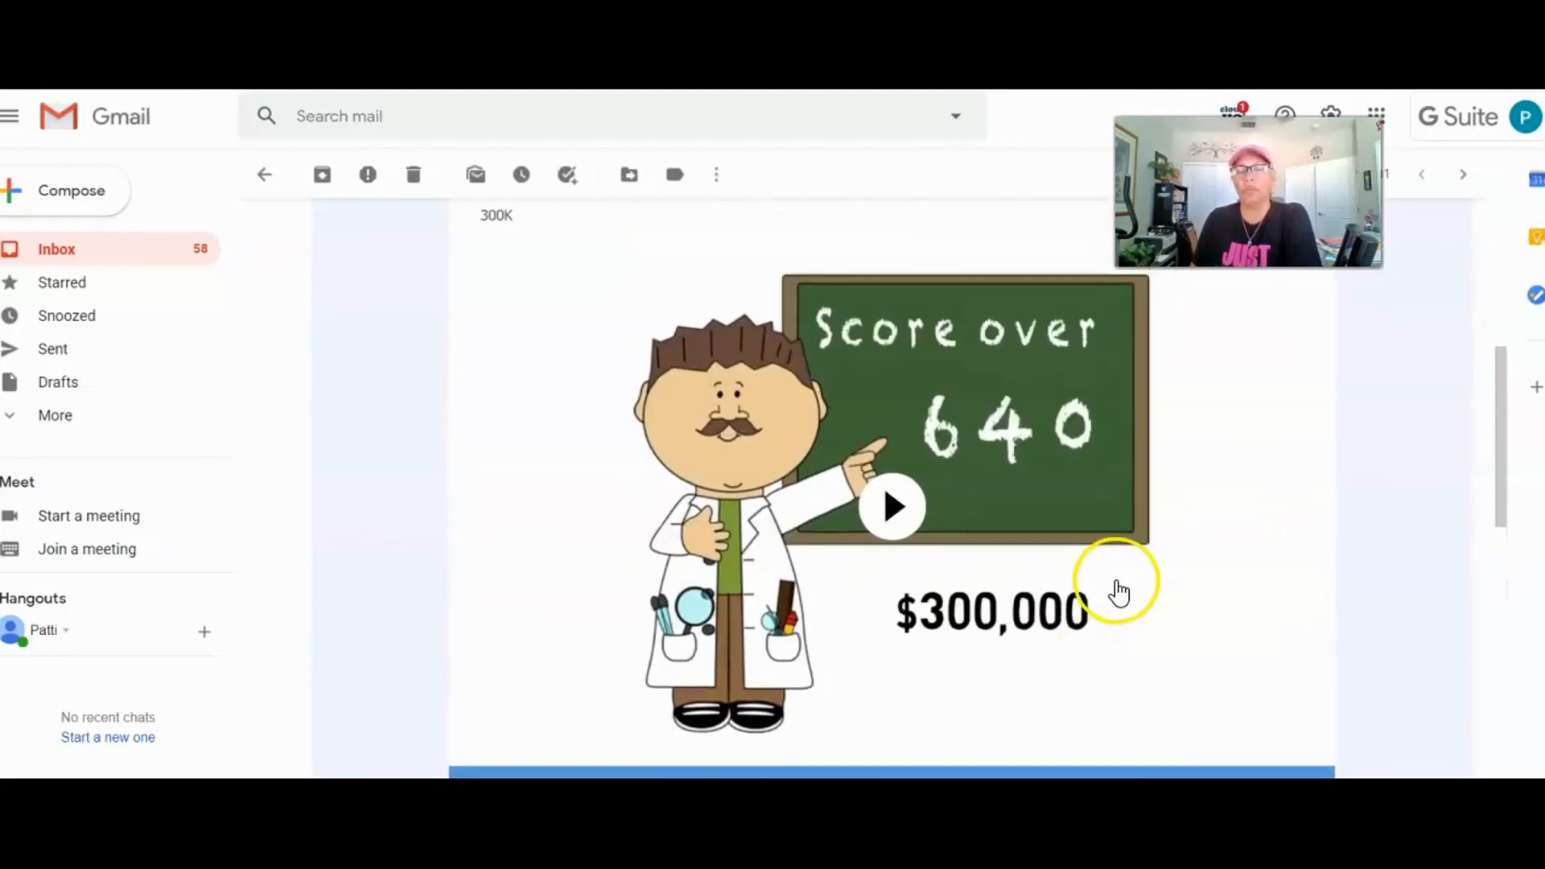
pyautogui.scroll(1, 1118, 592)
pyautogui.scroll(1, 1147, 575)
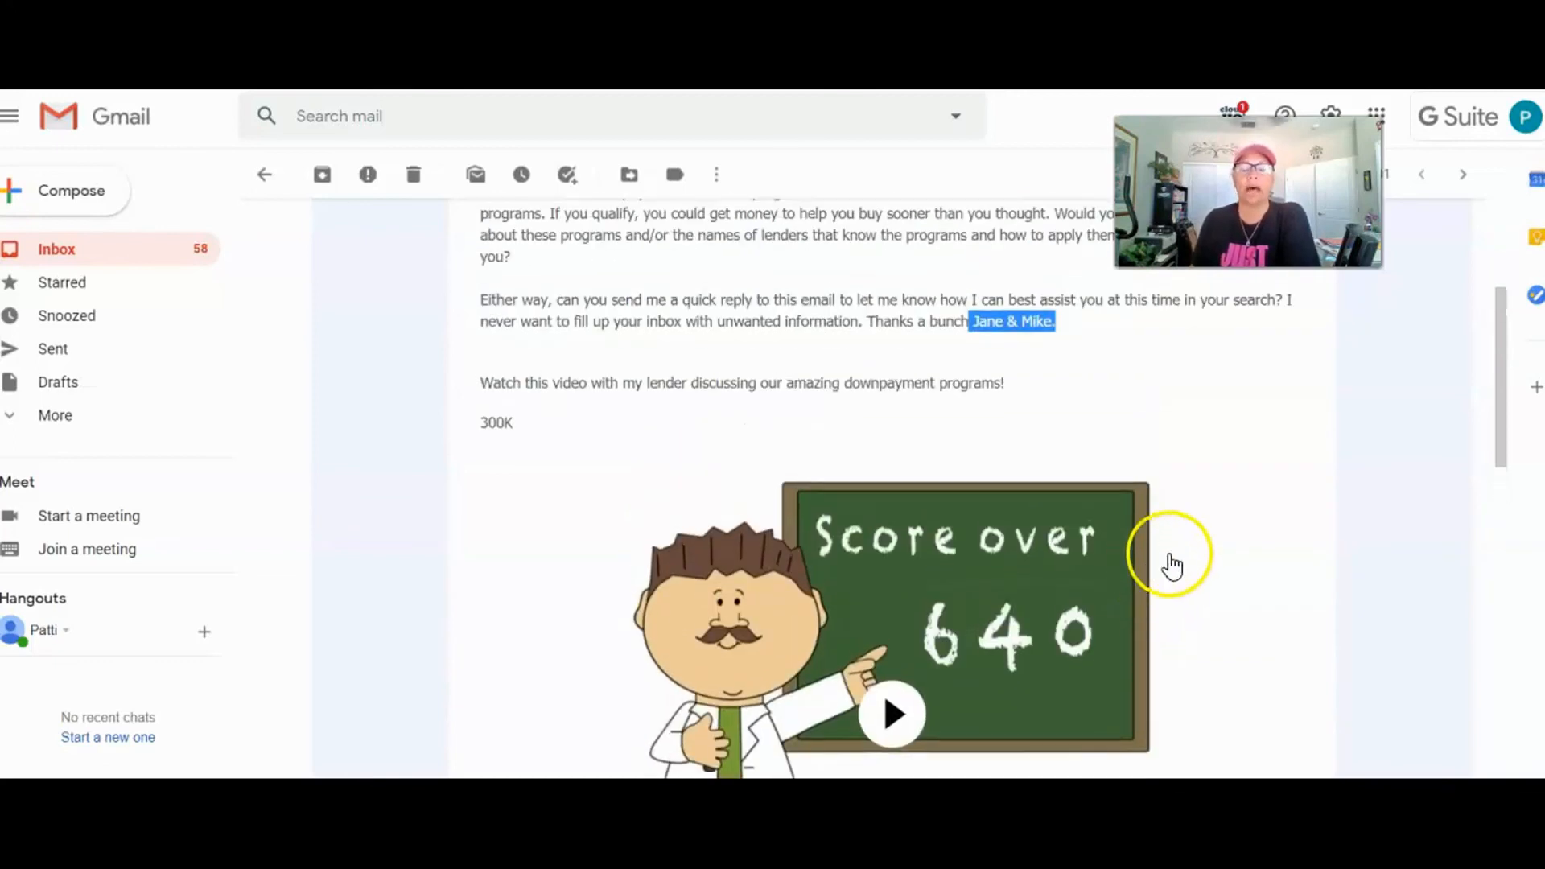